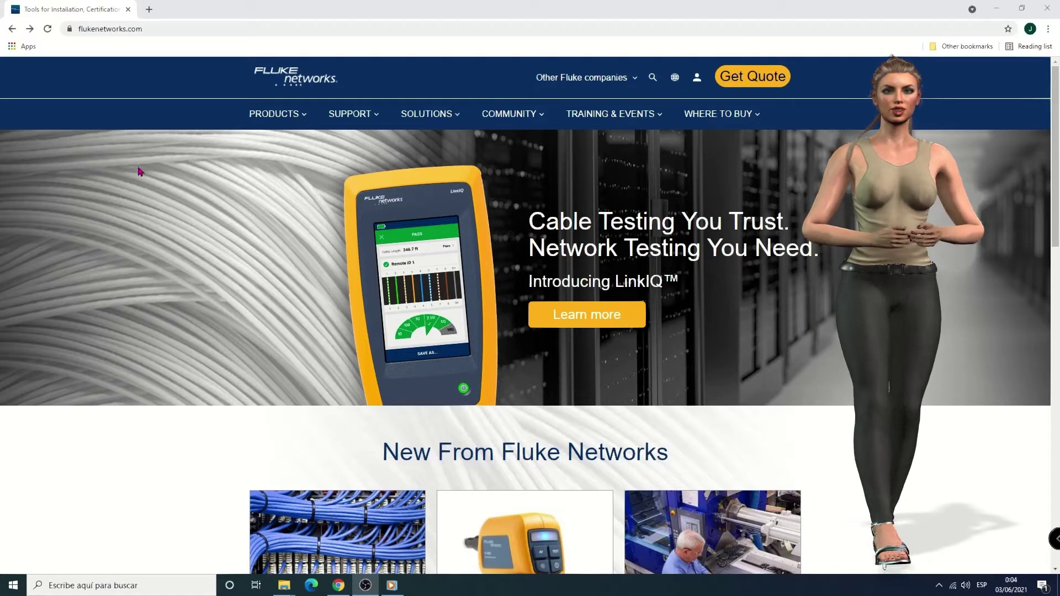
- Search Fluke Networks downloads for 'linkware' and open LinkWare PC Software 10.8 (Standalone Install Version)
drag(143, 29, 119, 31)
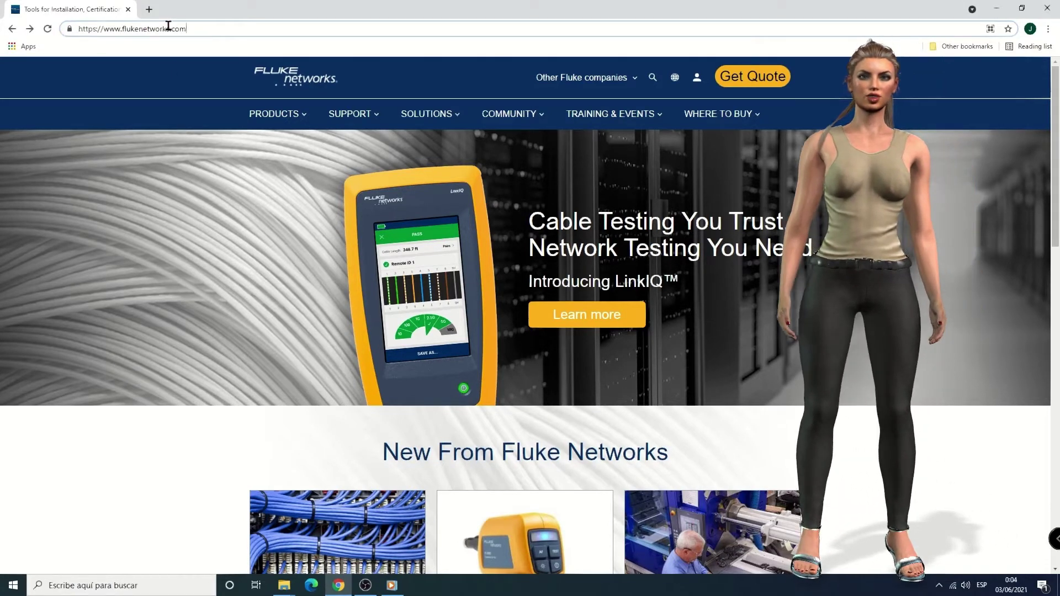
mouse_move(351, 117)
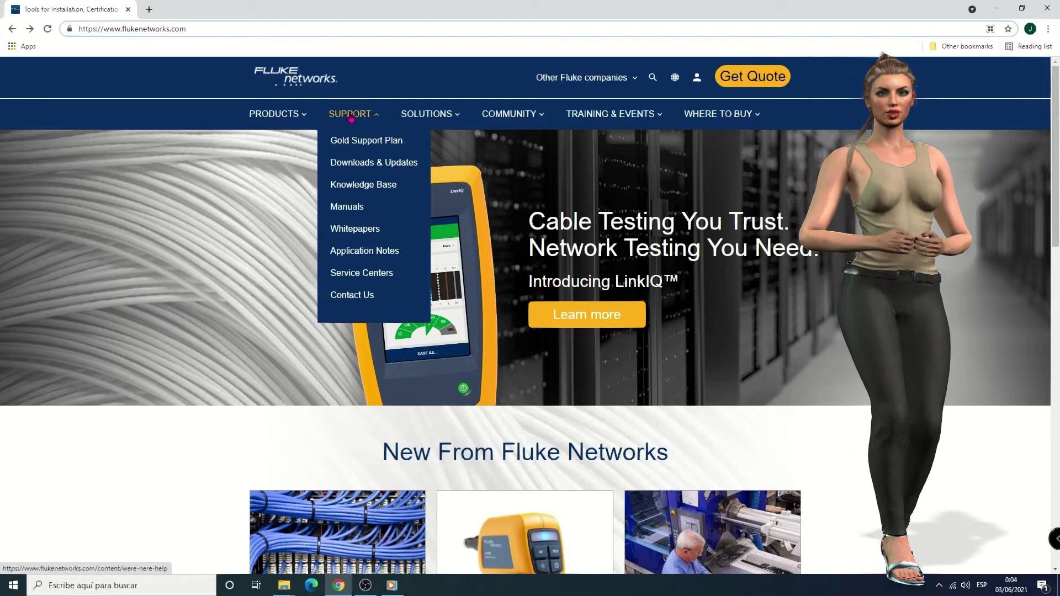
click(352, 165)
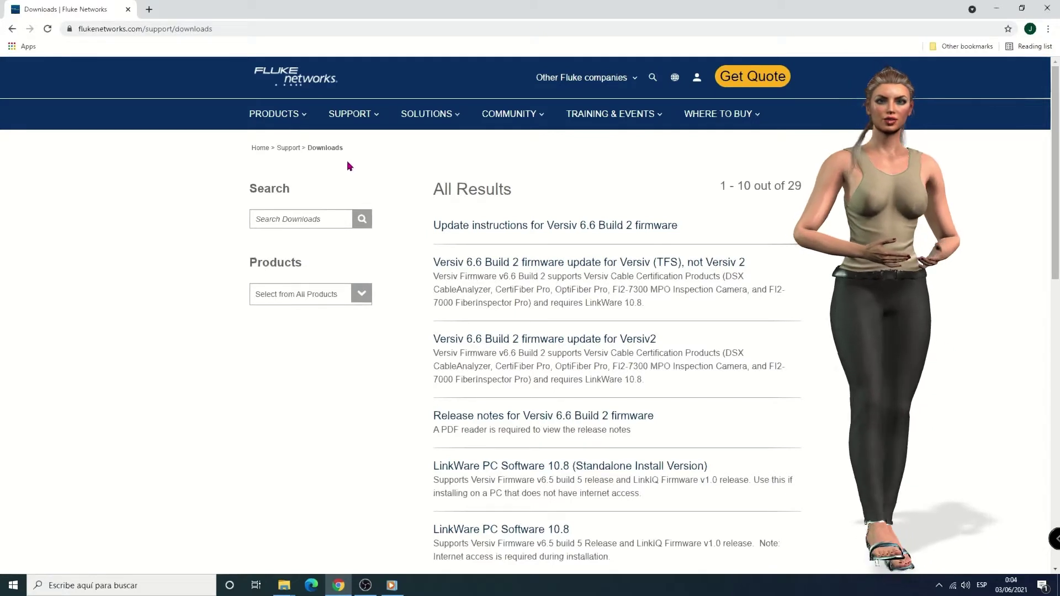
click(306, 219)
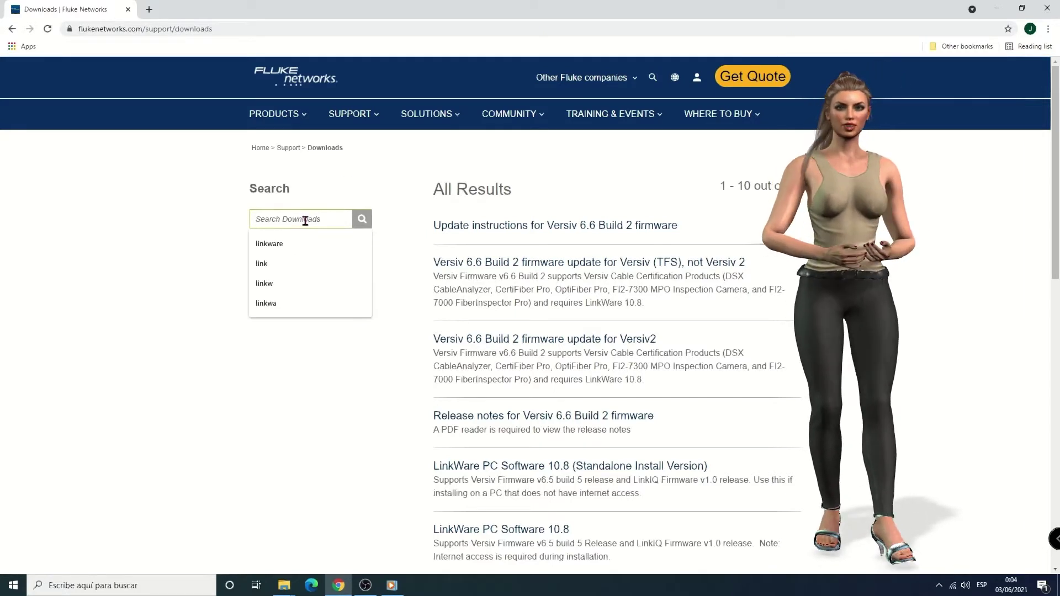
click(279, 245)
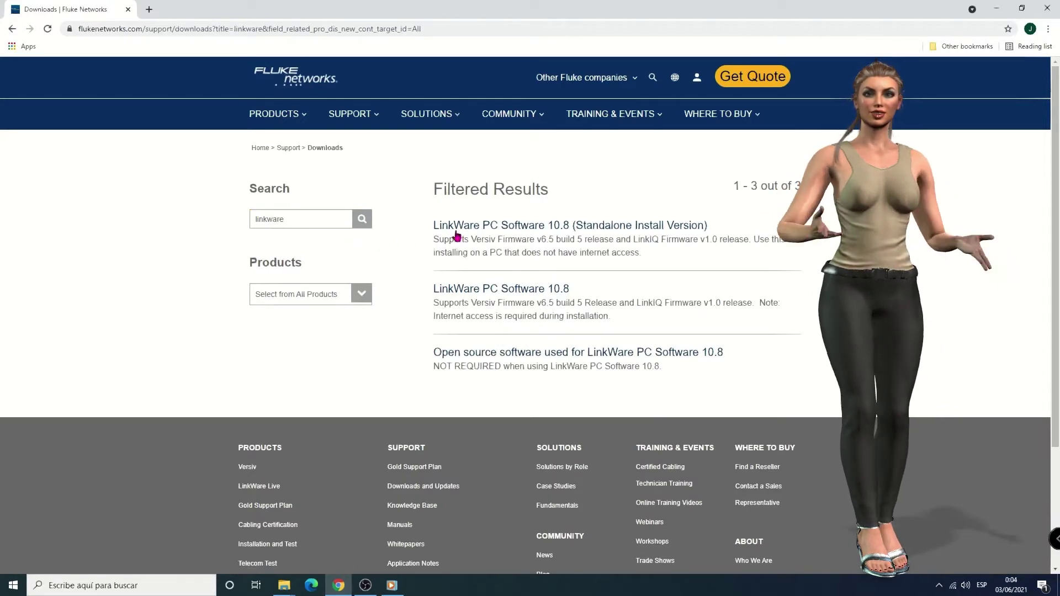
click(548, 232)
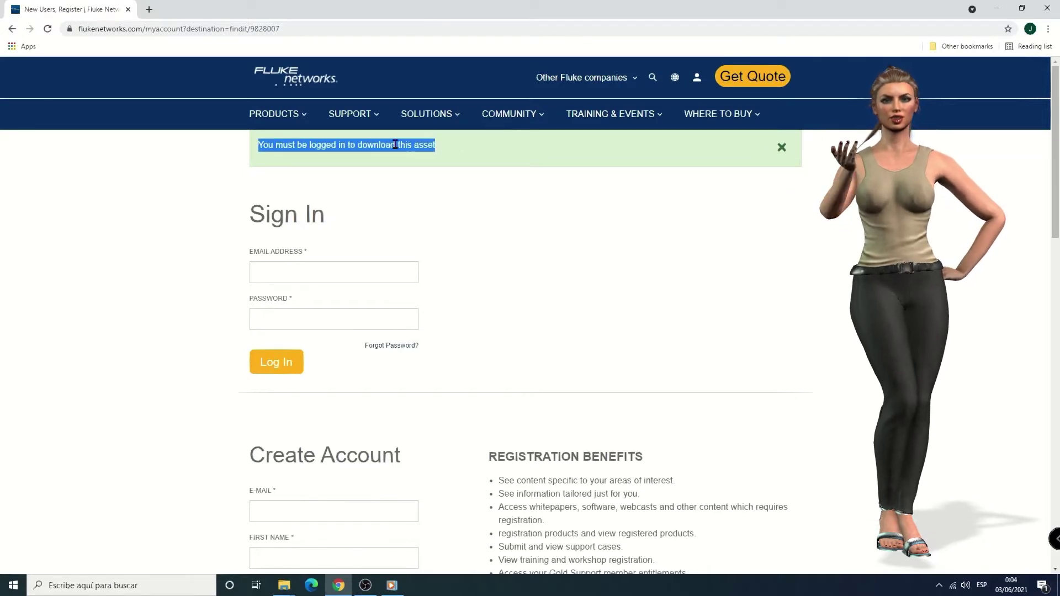
- Start a new account by entering the e-mail and autofilling the registration form with saved details
click(348, 278)
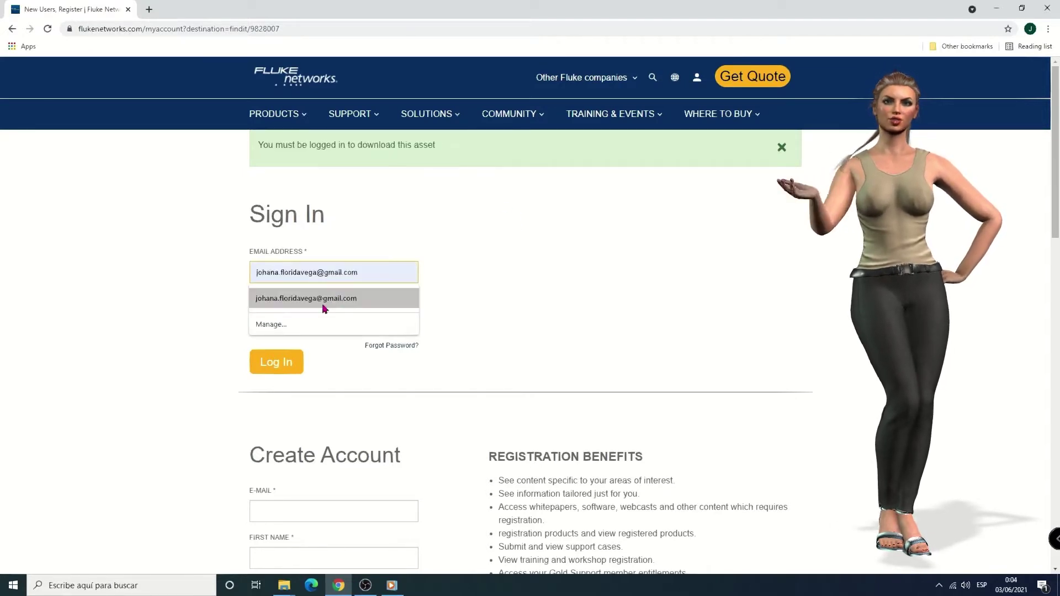
click(189, 248)
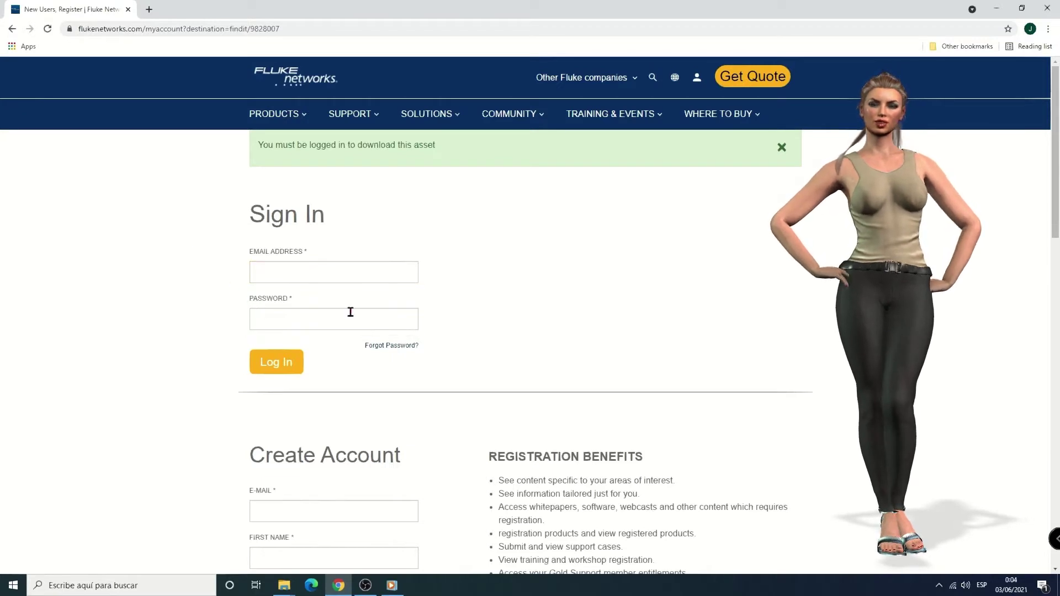
scroll(414, 307, down, 4)
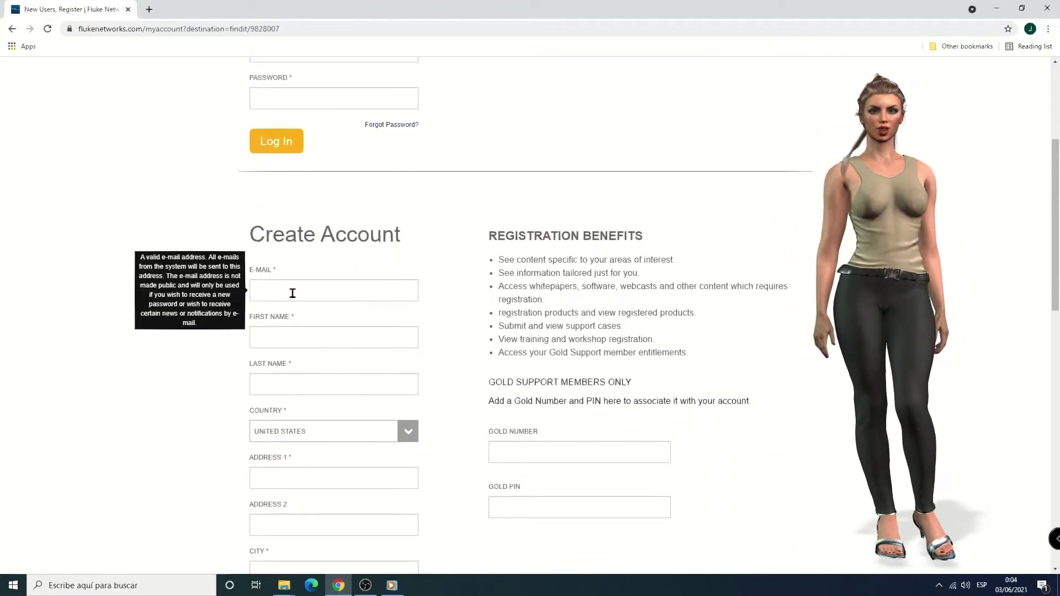
click(292, 293)
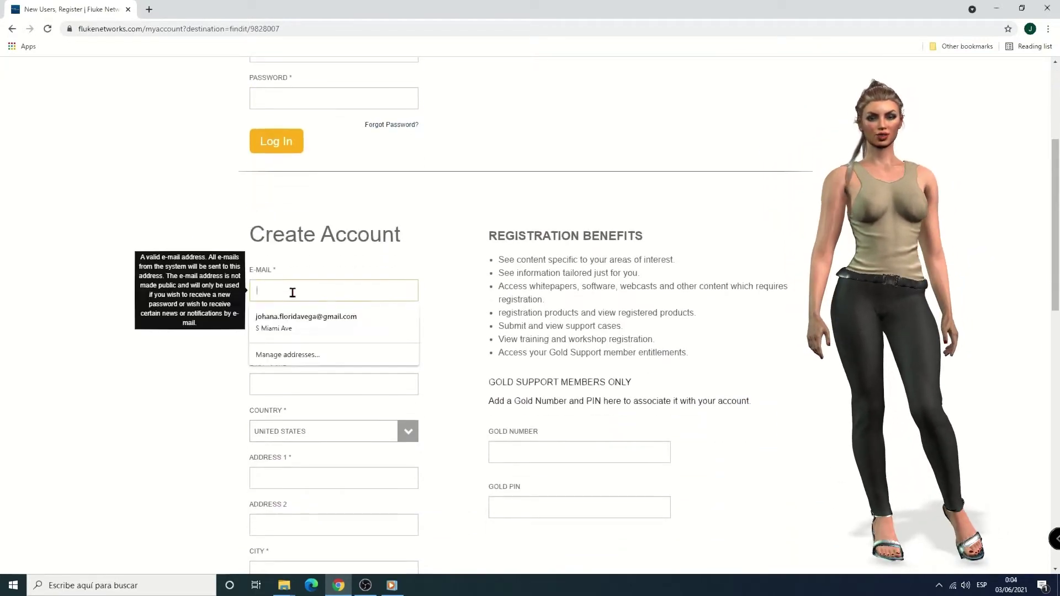
click(312, 320)
scroll(315, 316, down, 5)
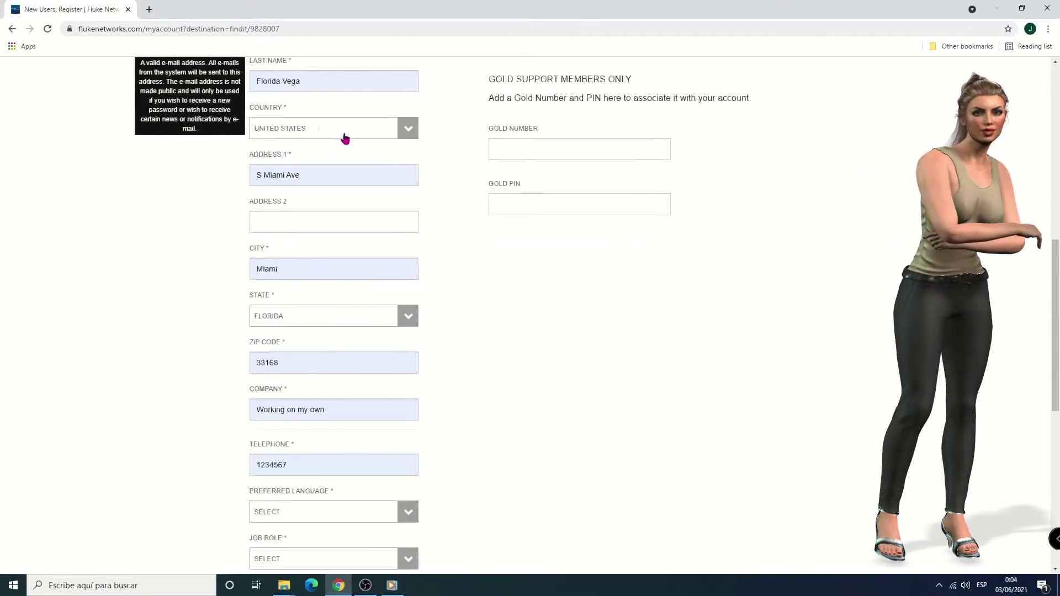
scroll(370, 142, up, 2)
- Confirm the first name and city entries, keeping UNITED STATES as the country
click(294, 146)
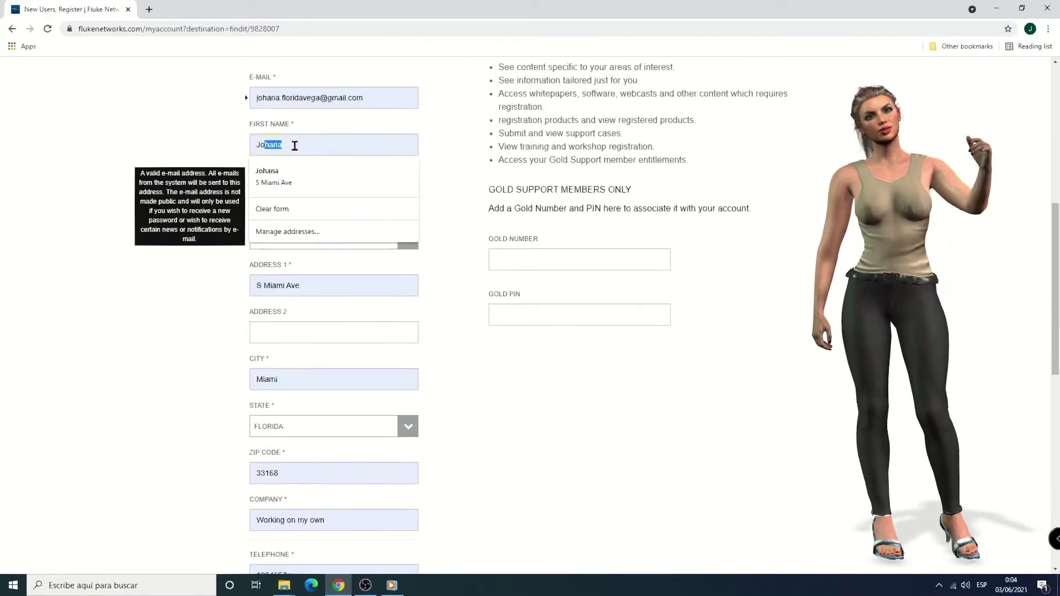
click(291, 176)
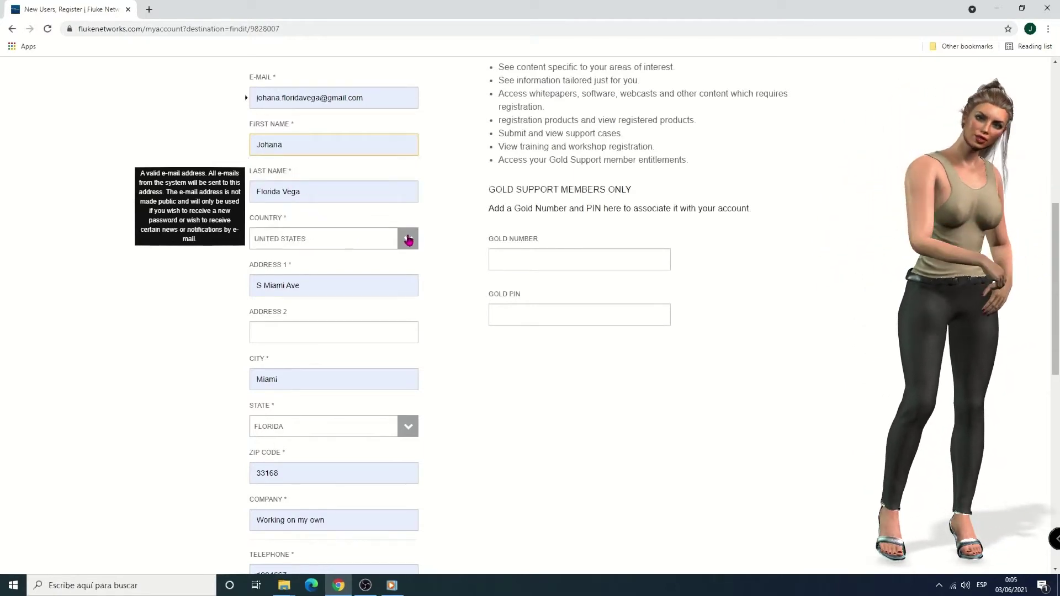
click(406, 241)
click(406, 240)
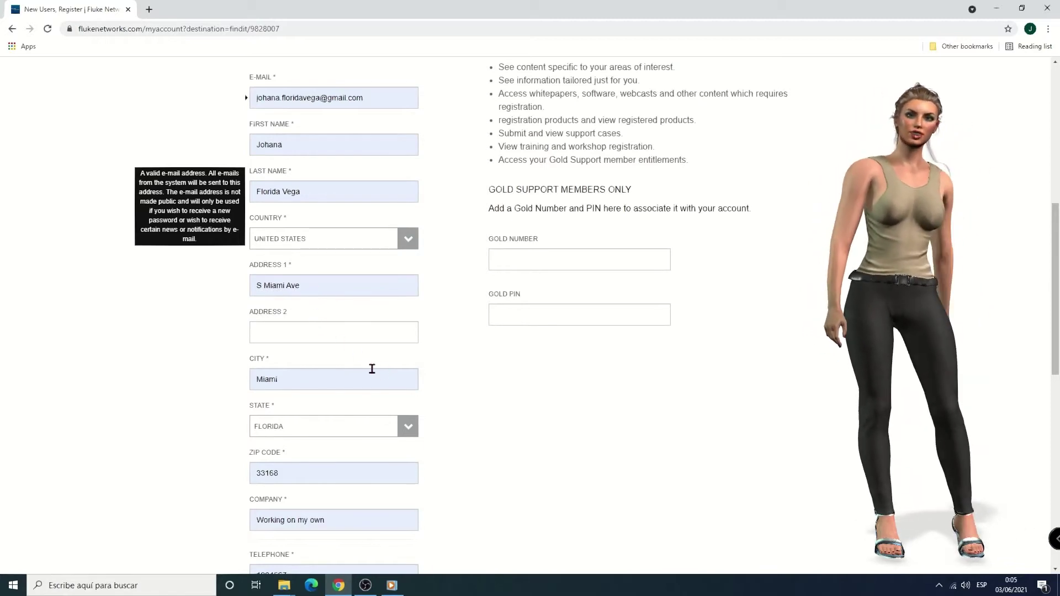
click(335, 374)
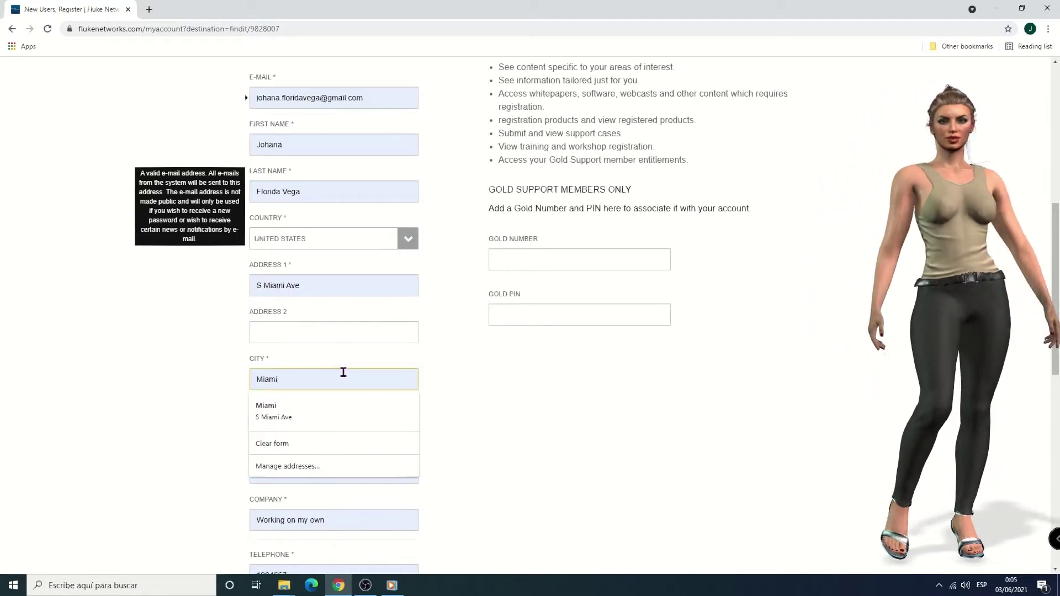
click(494, 392)
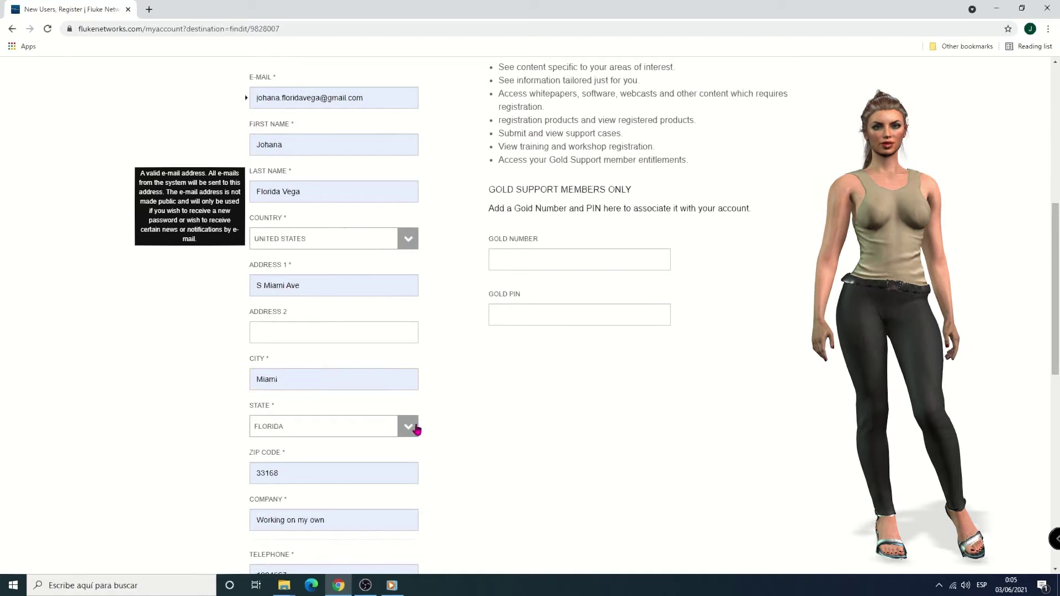
- Keep FLORIDA as the state and confirm the zip code entry
click(412, 433)
click(412, 433)
scroll(535, 427, down, 2)
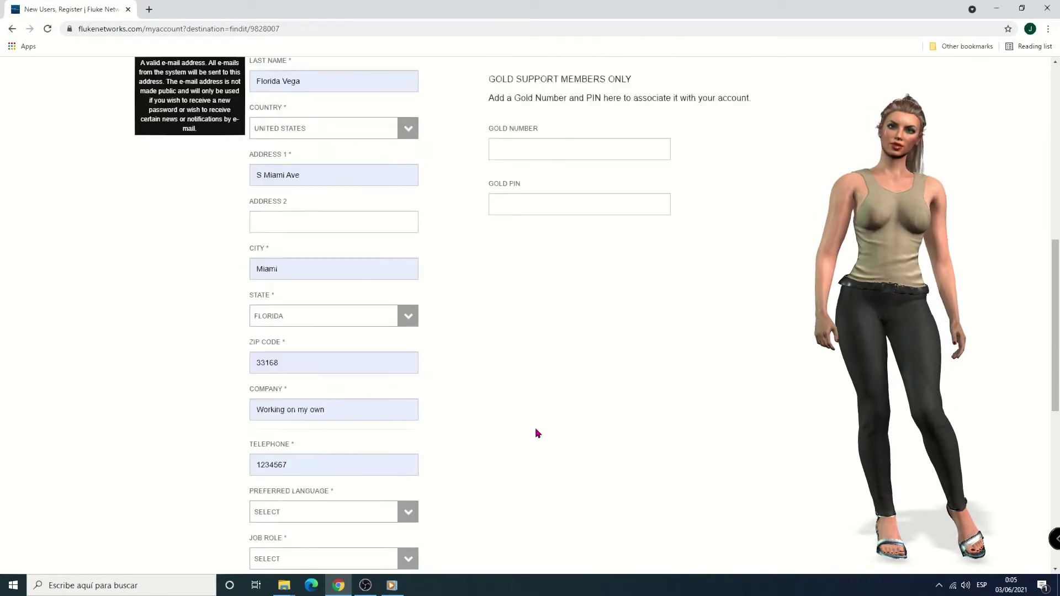
click(320, 362)
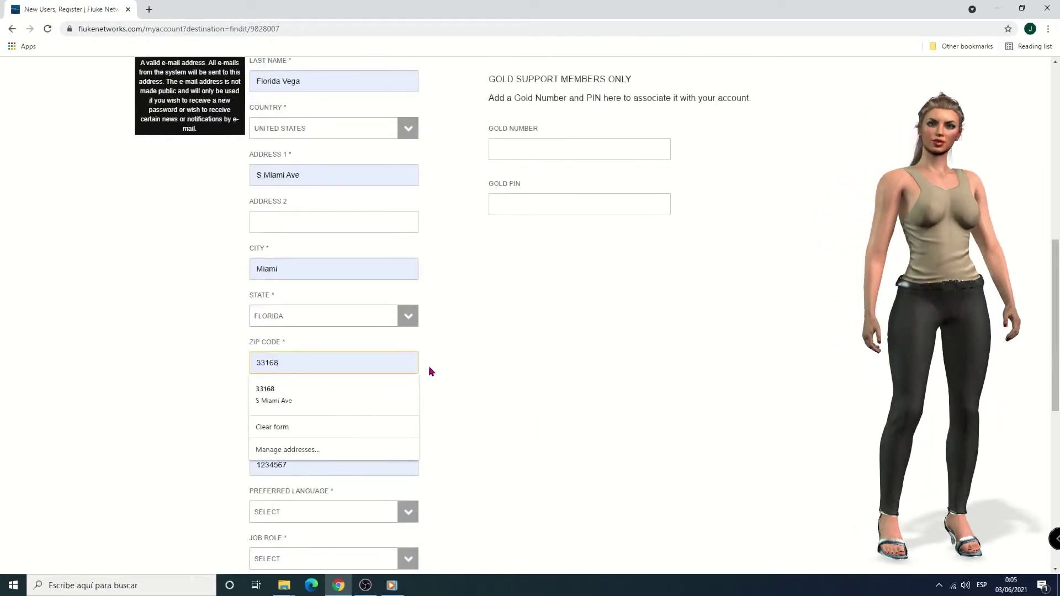
click(452, 402)
scroll(373, 438, down, 1)
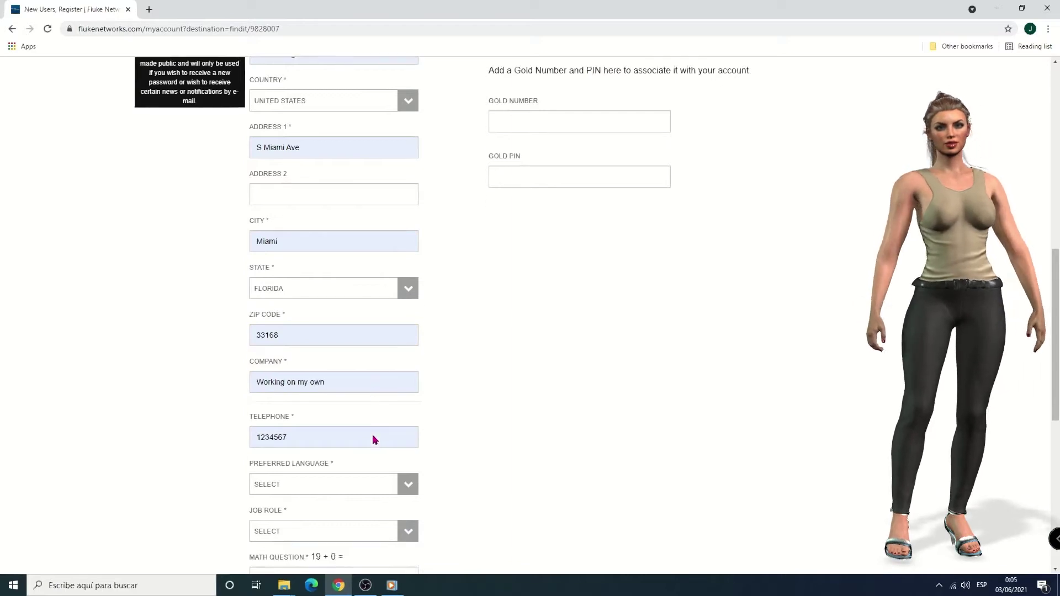
scroll(331, 397, down, 2)
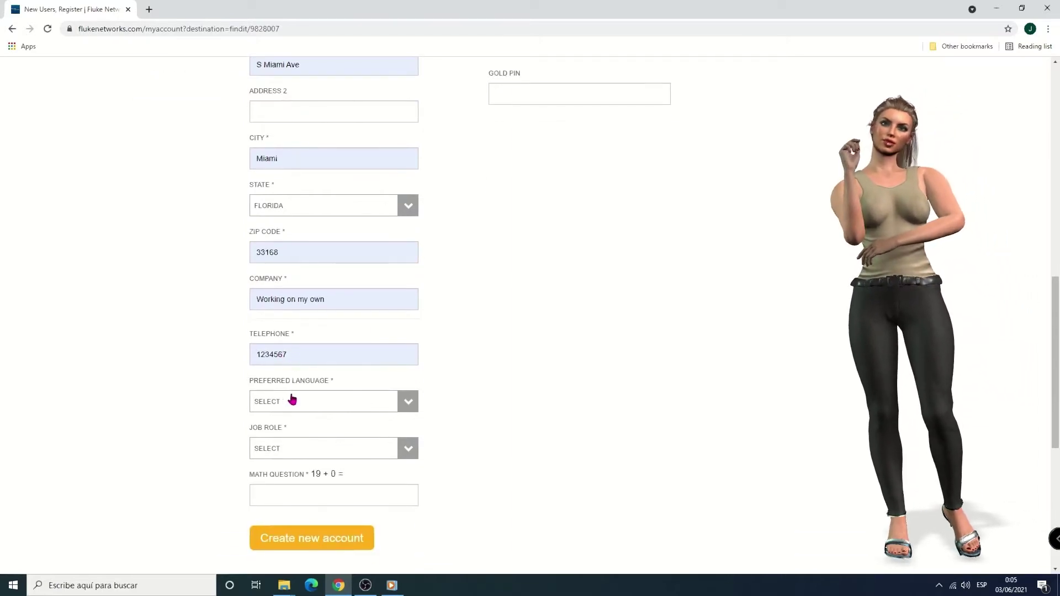
- Set preferred language to English, job role to Network Engineer, and answer the math question with 19
click(404, 403)
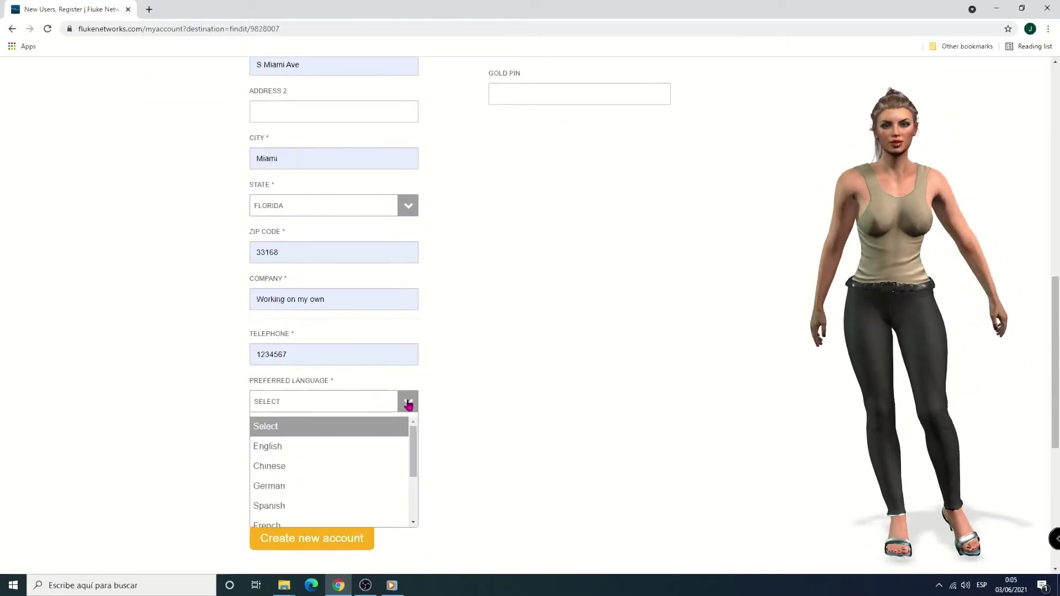
click(280, 448)
scroll(442, 406, down, 2)
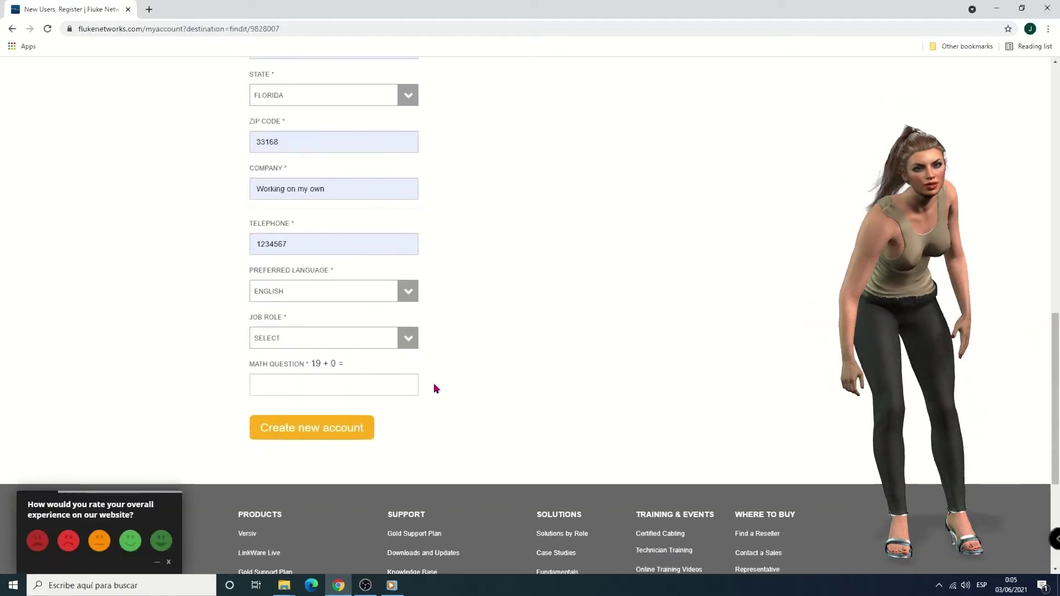
click(409, 342)
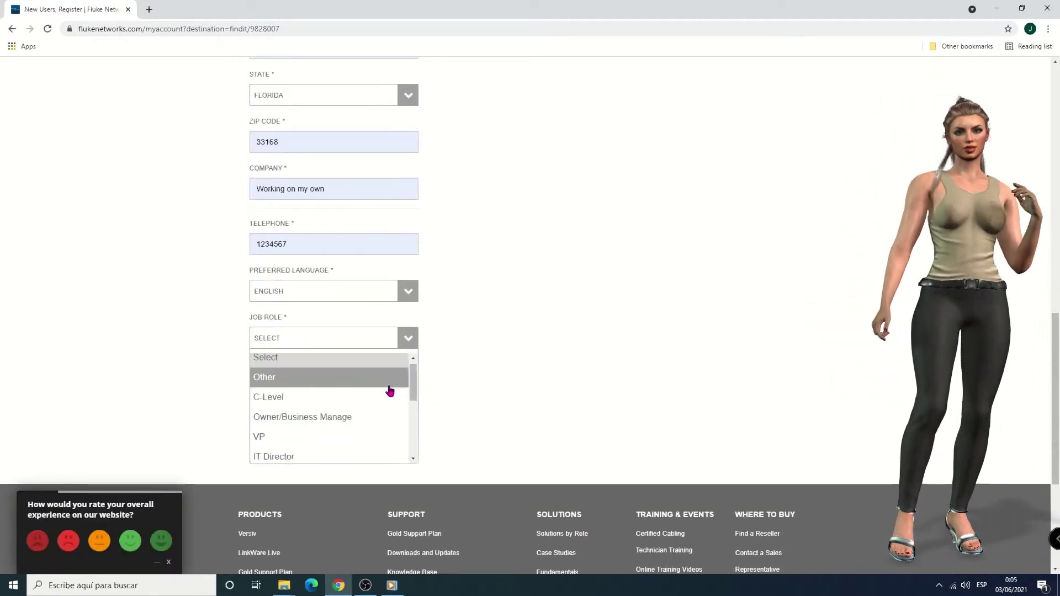
scroll(391, 390, down, 2)
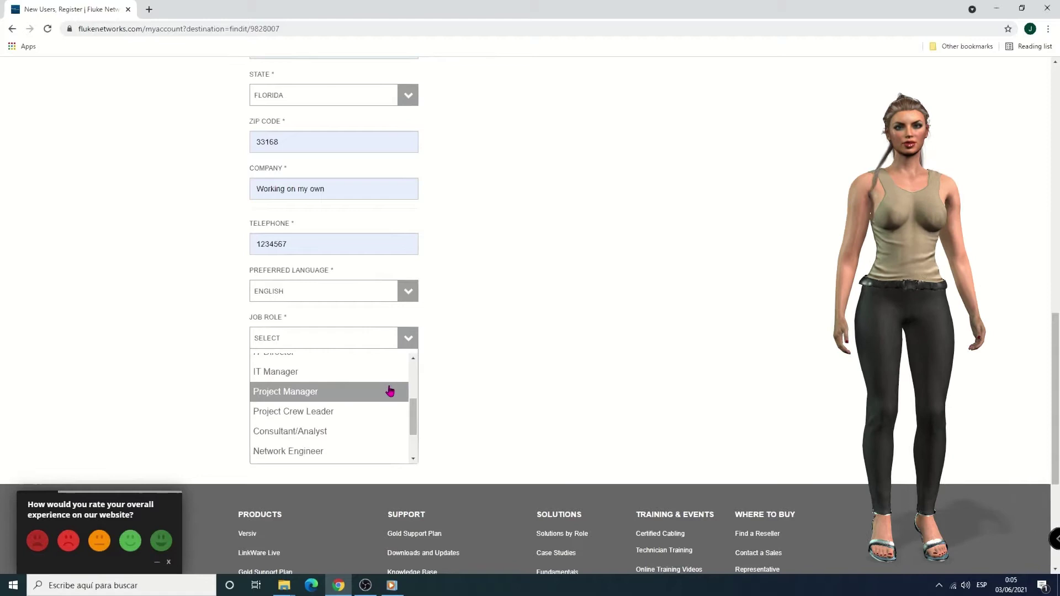
scroll(389, 390, down, 1)
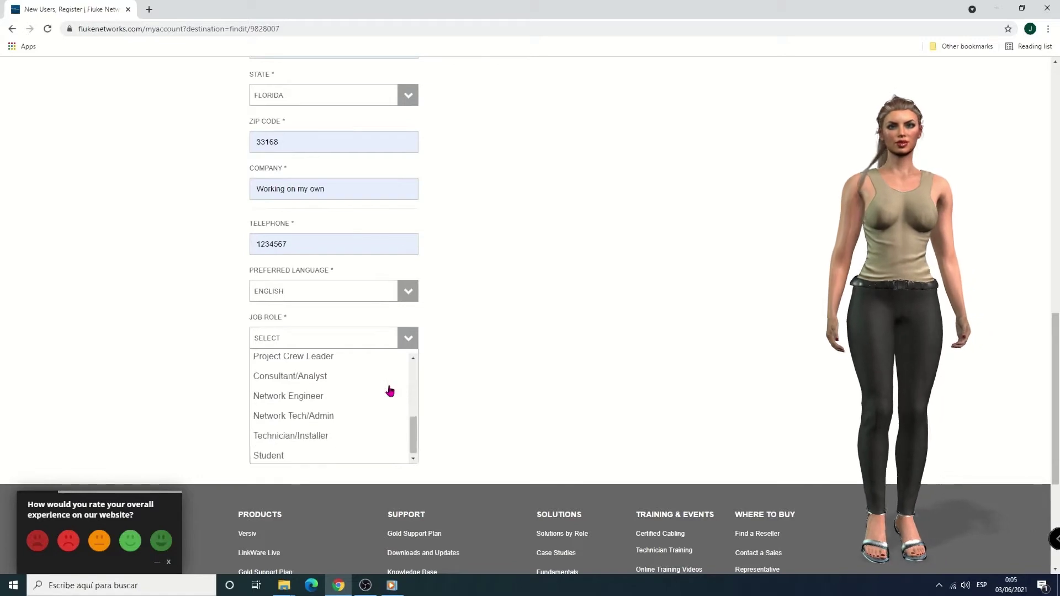
click(296, 397)
click(306, 385)
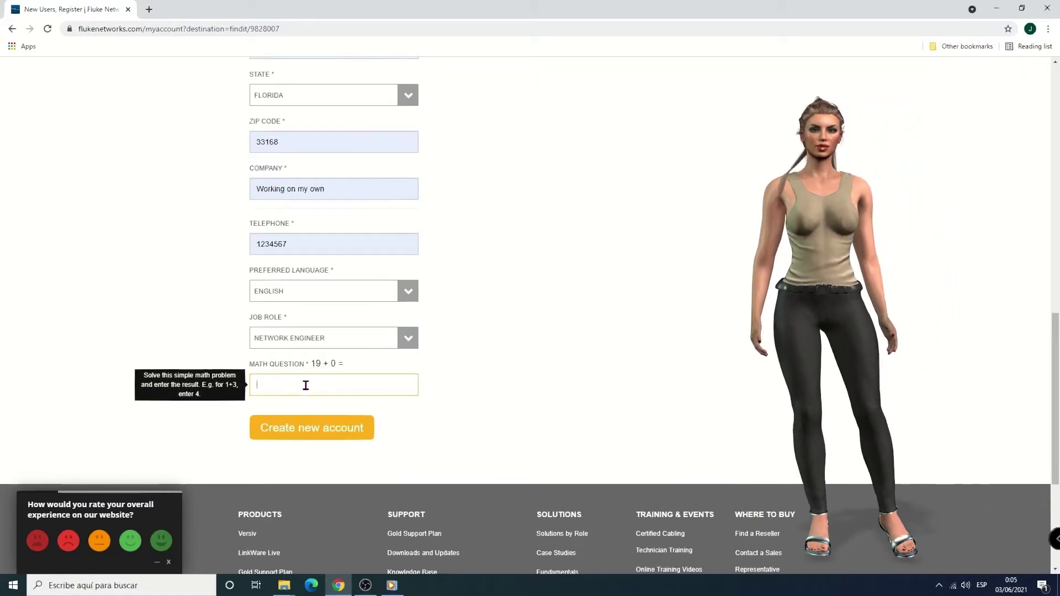
text(19)
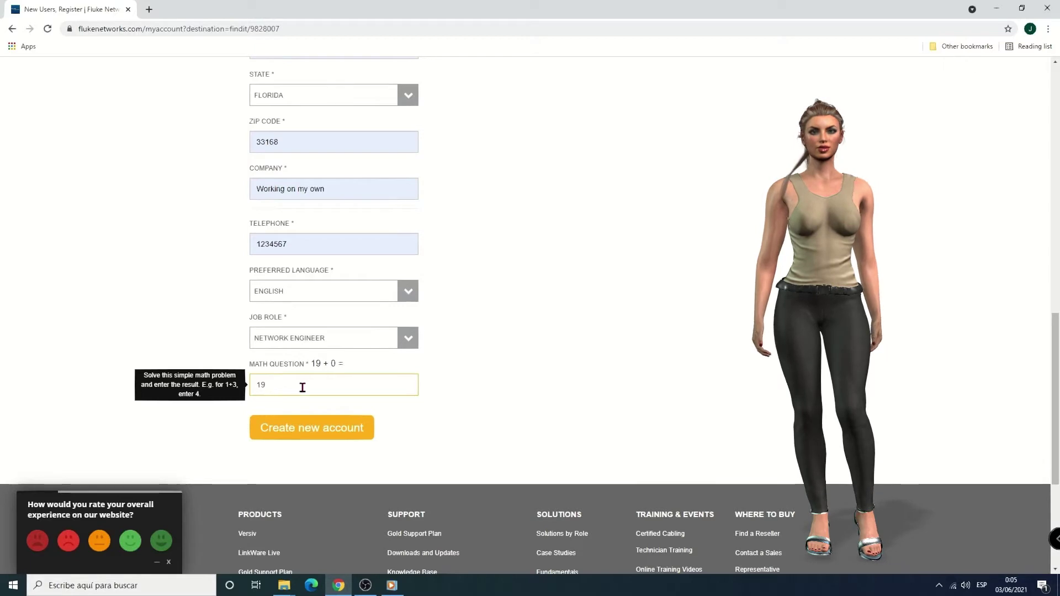
click(469, 396)
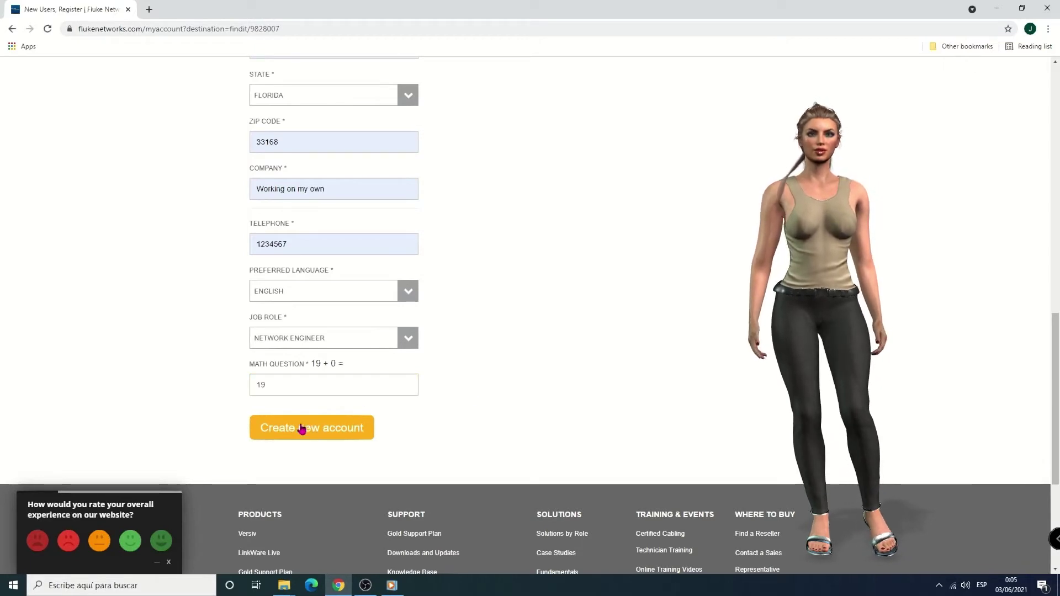
- Submit the registration and highlight the e-mailed-instructions and must-be-logged-in notices
click(325, 428)
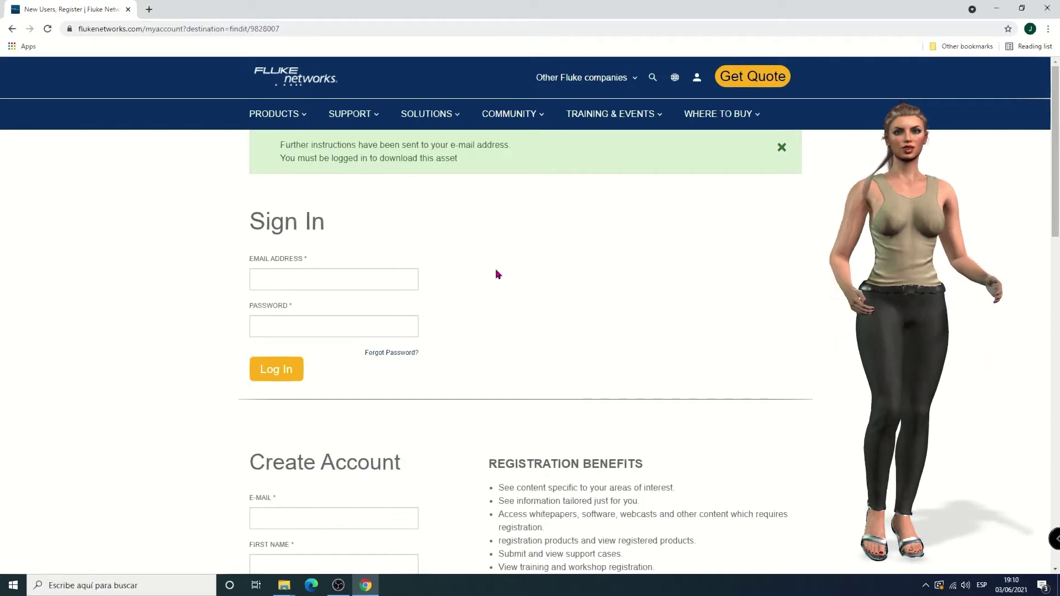
drag(517, 145, 281, 144)
drag(457, 159, 282, 163)
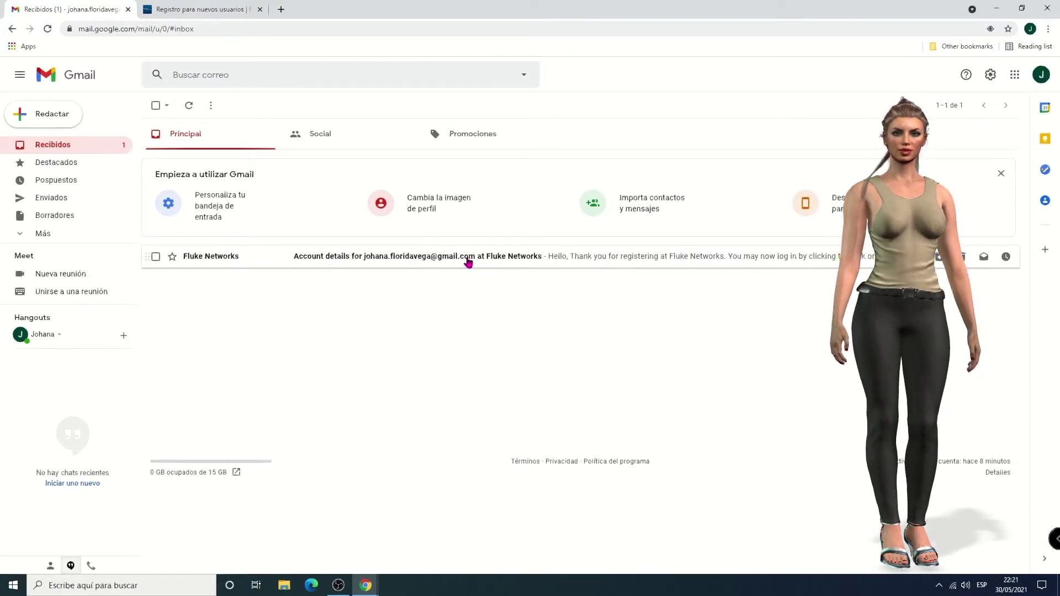
- Open the Fluke Networks account e-mail and follow its one-time login link
click(467, 268)
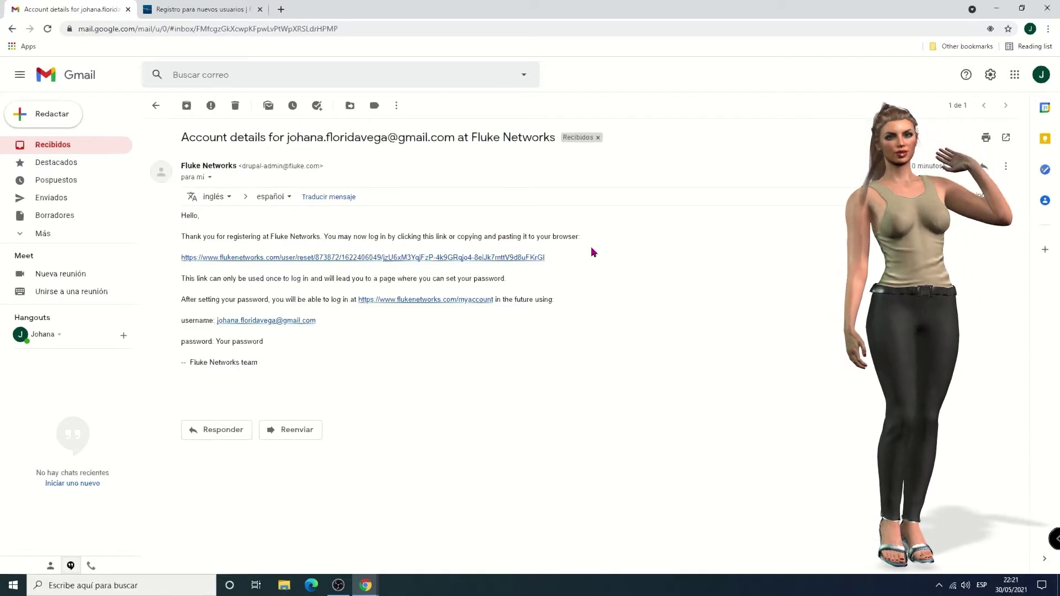
click(485, 259)
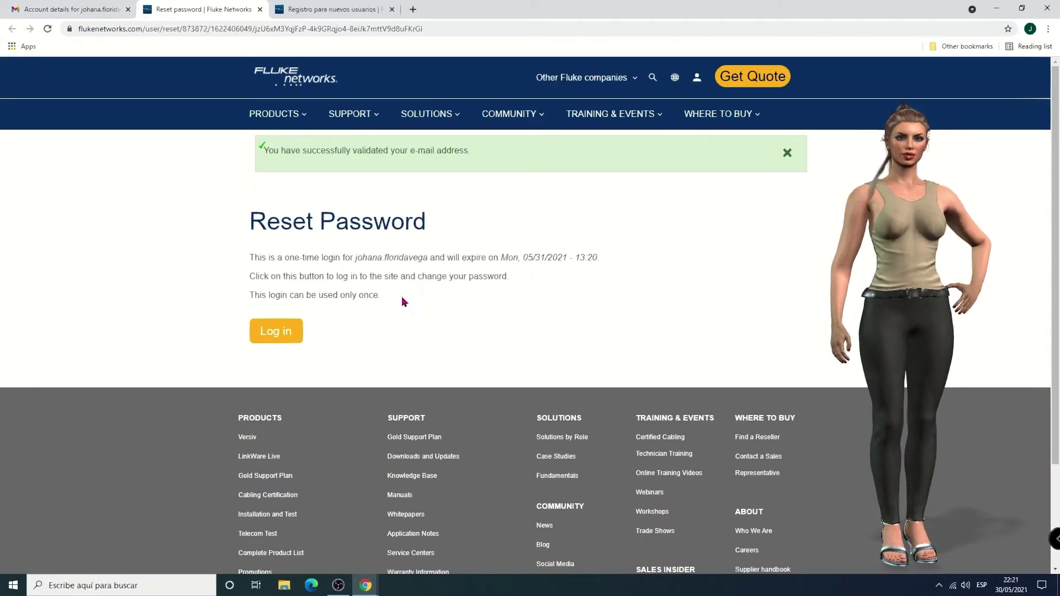
- Log in with the one-time login and save a new account password, entered twice
triple_click(267, 153)
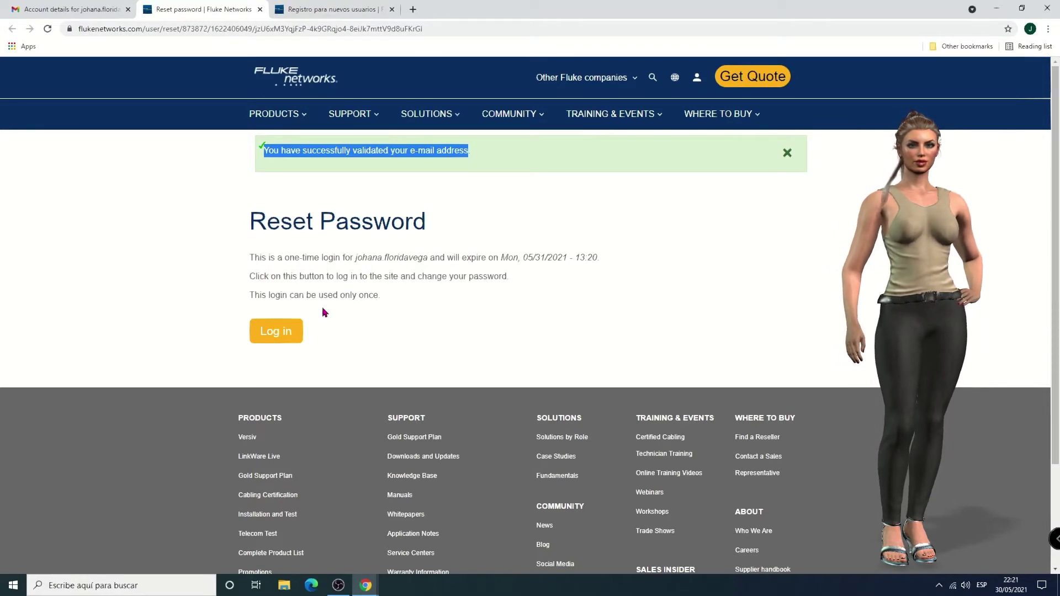
click(282, 332)
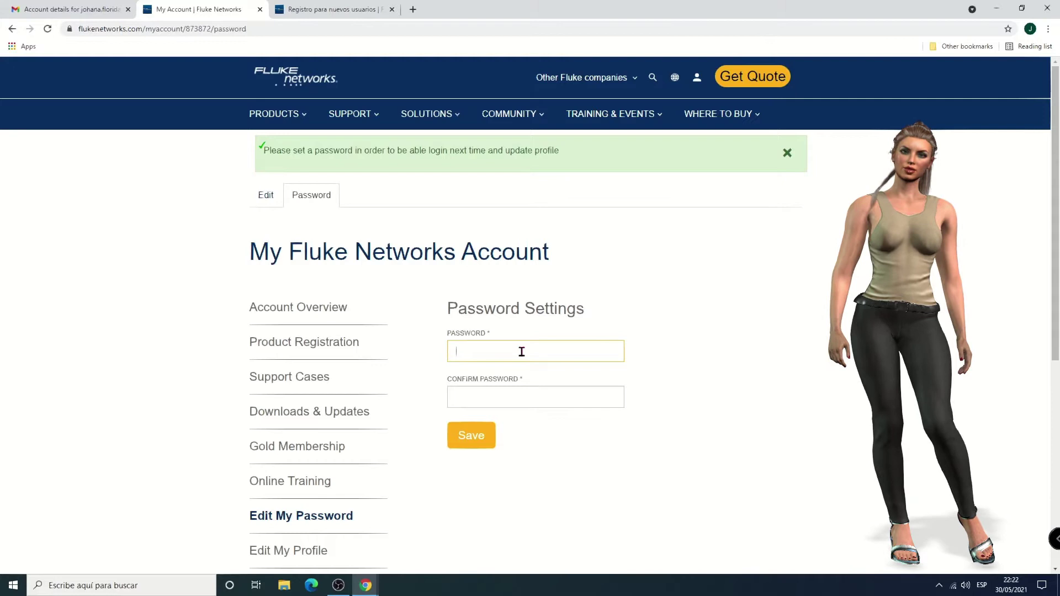
text(•••••)
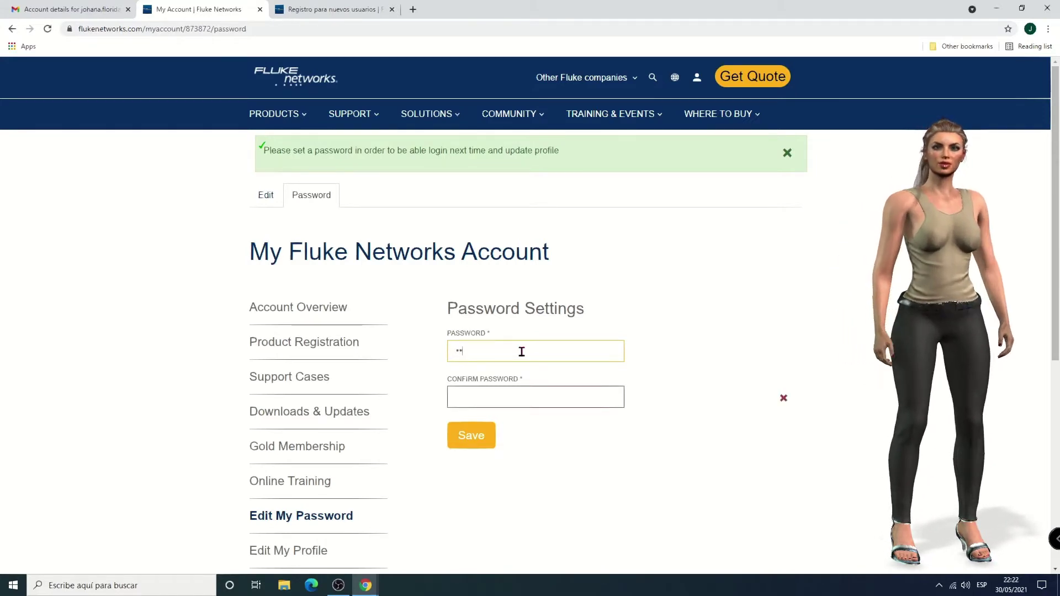
text(•••)
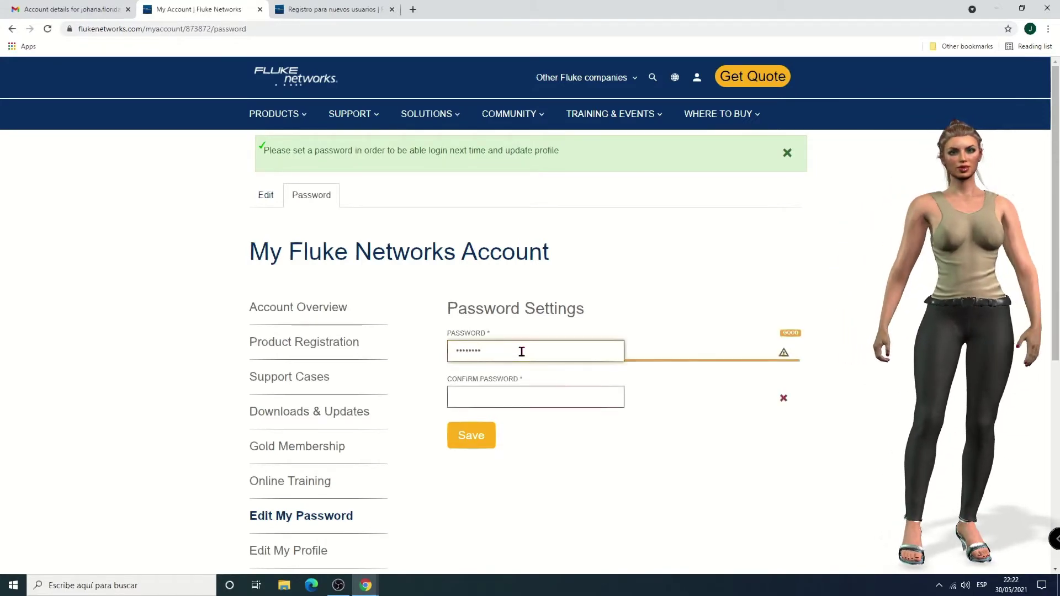
click(490, 398)
text(•••••)
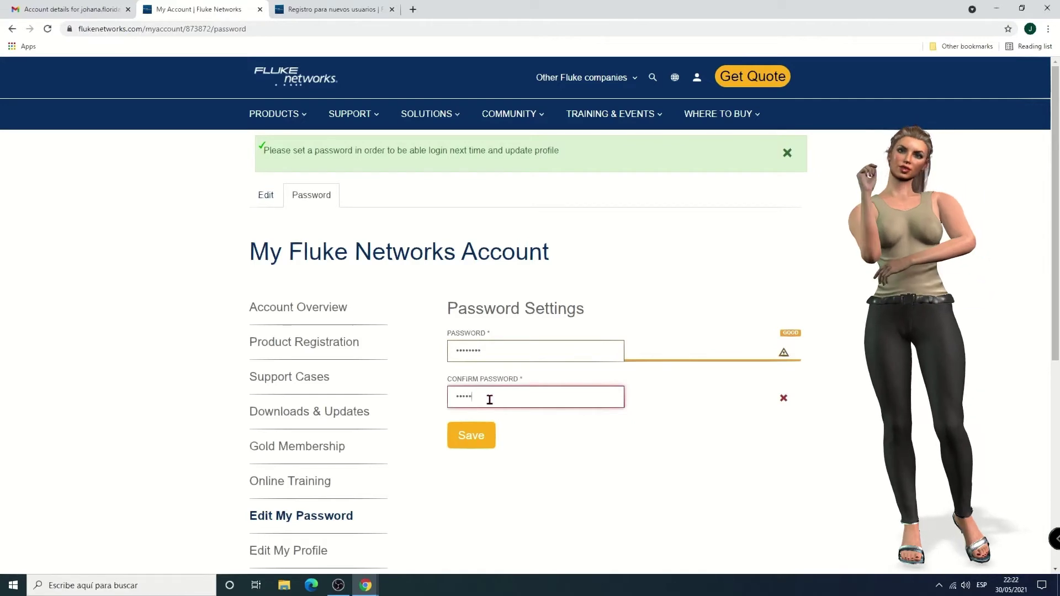
text(•••)
click(473, 435)
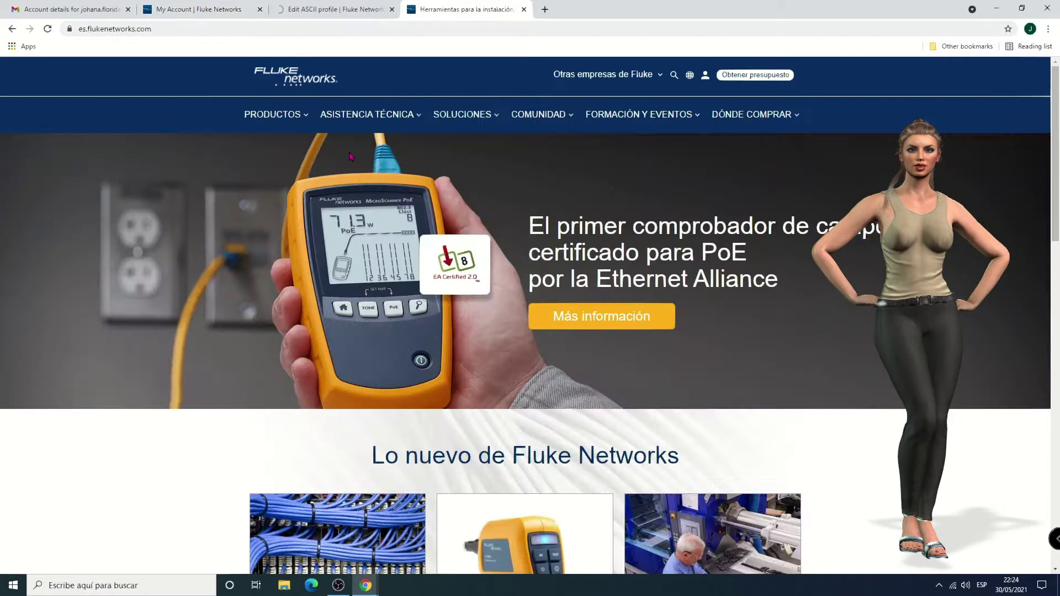
- Search Descargas y actualizaciones for linkware, download Linkware PC Software 10,8 (Descarga Completa), and show its folder
mouse_move(356, 125)
click(366, 165)
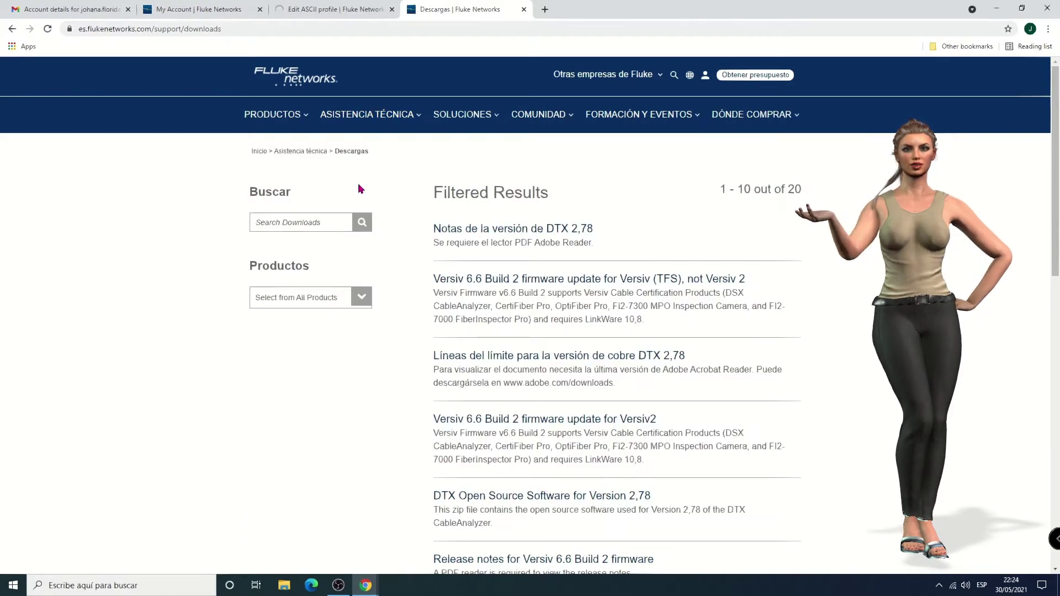
click(316, 223)
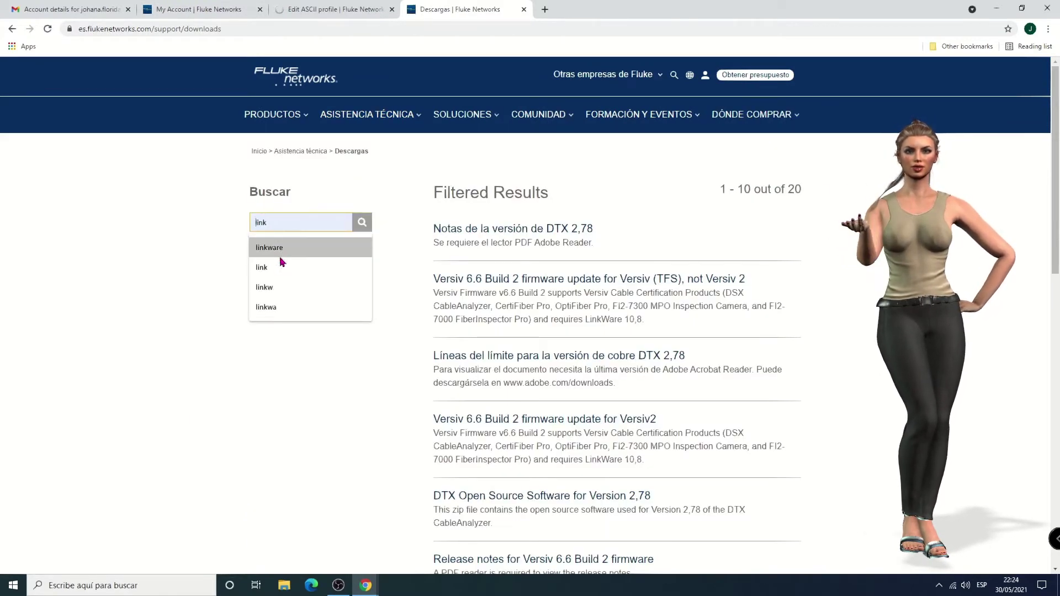
click(307, 248)
key(Return)
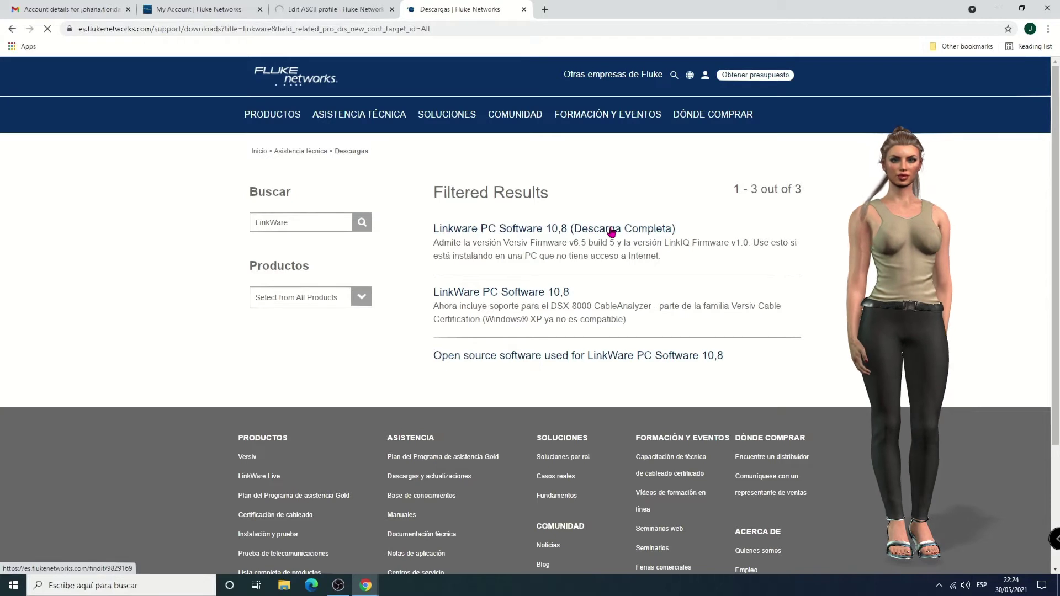
click(557, 230)
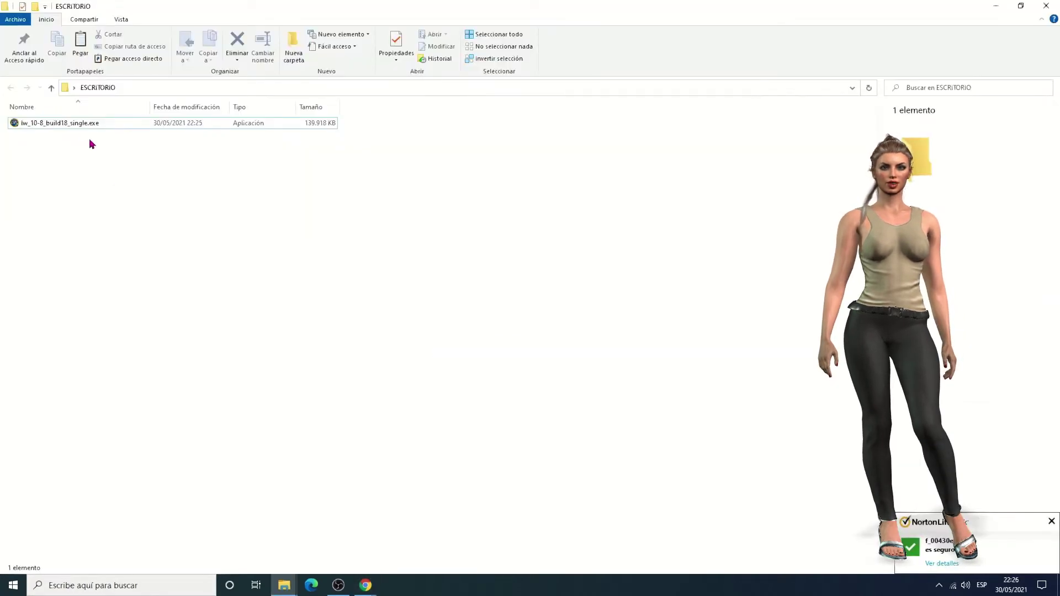
click(83, 124)
- Run lw_10-8_build18_single.exe, accept the licence and default folder, approve the USB driver, and finish
double_click(83, 123)
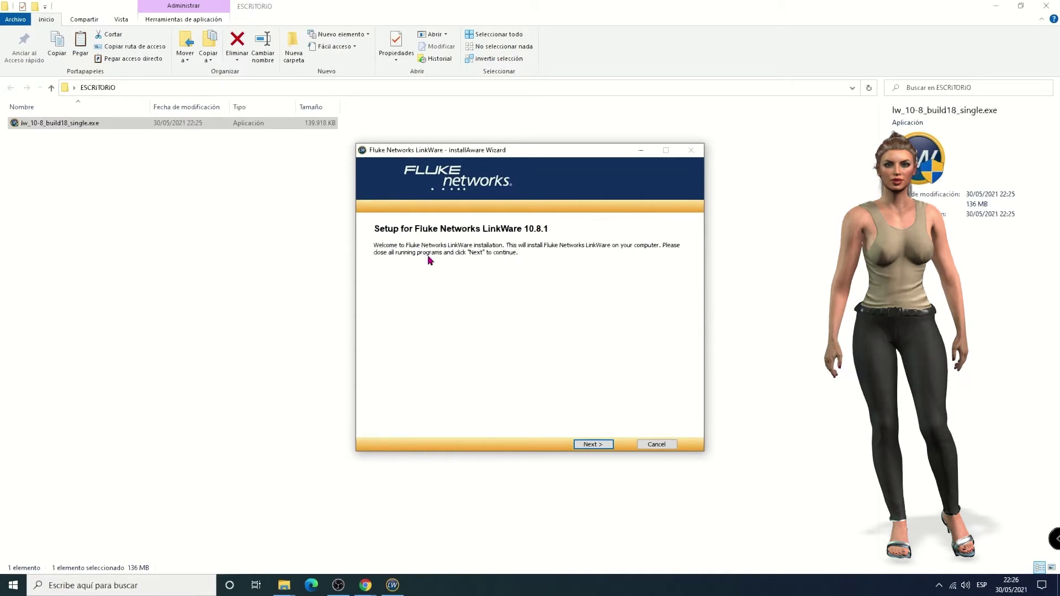
click(596, 445)
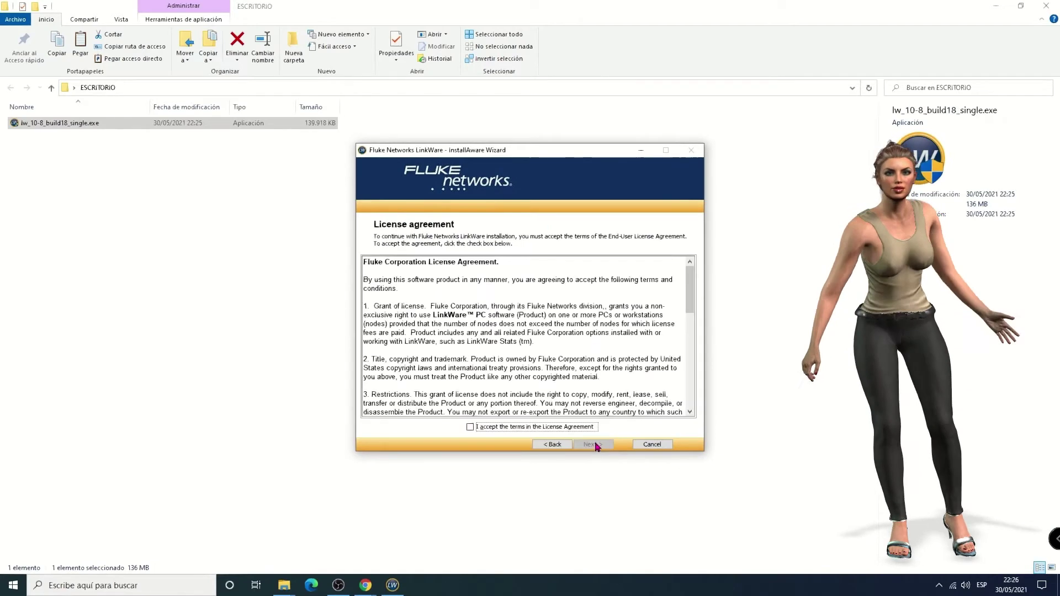
click(478, 427)
click(587, 444)
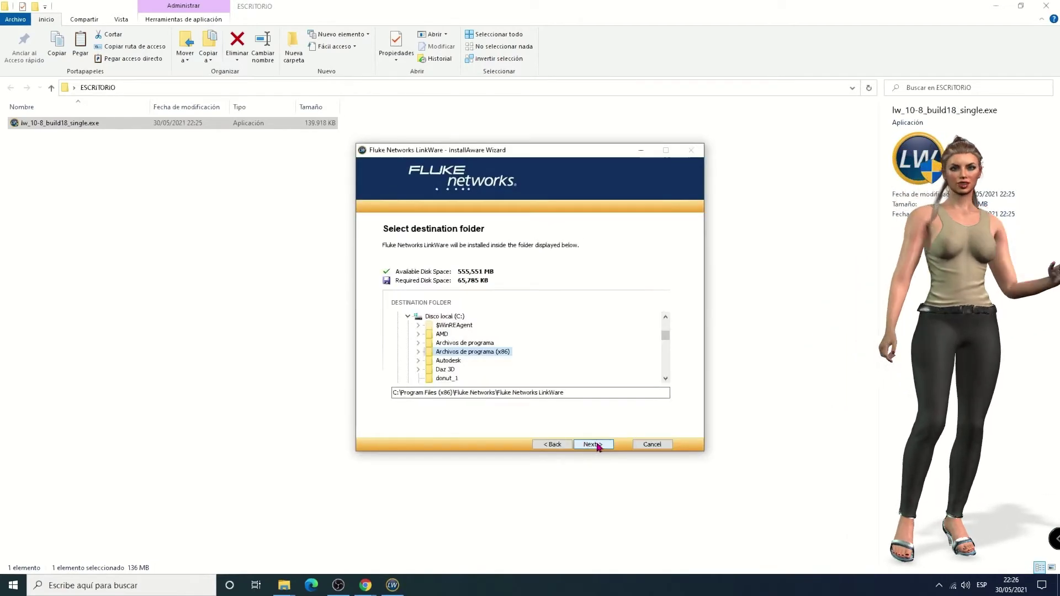
click(594, 445)
click(592, 444)
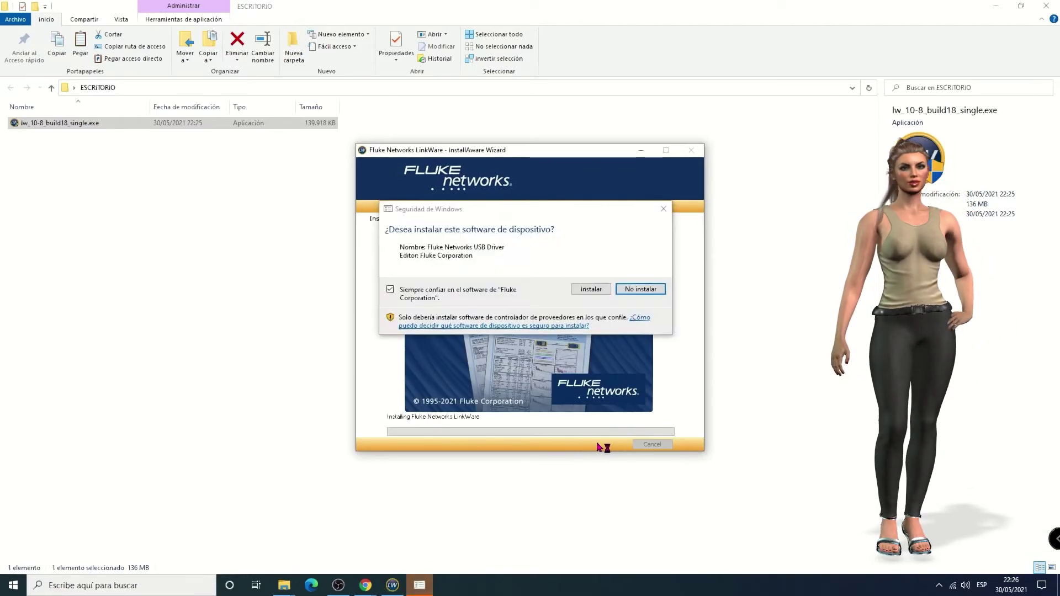
click(591, 291)
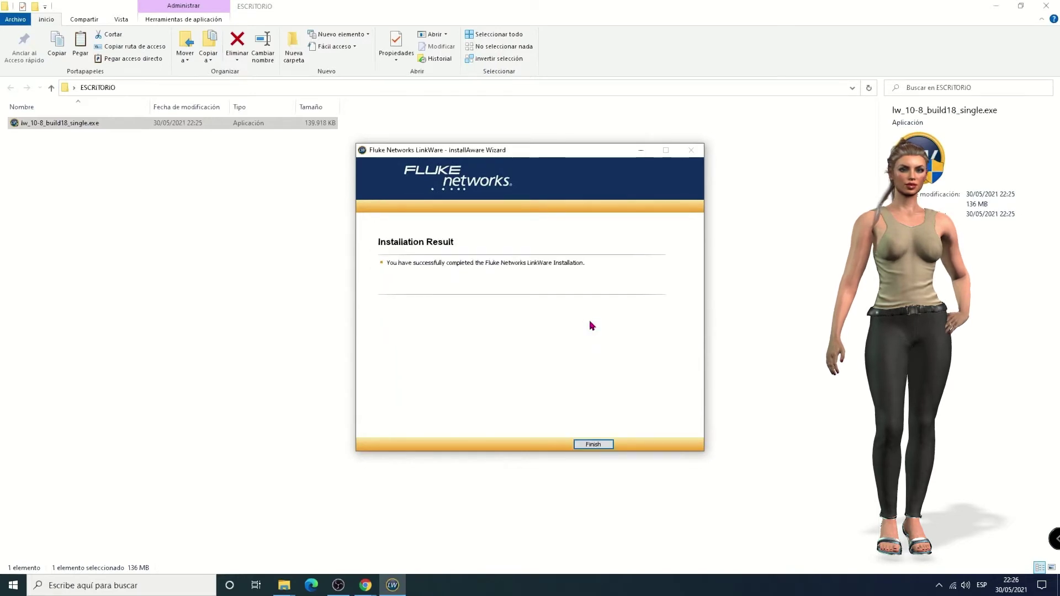
click(591, 445)
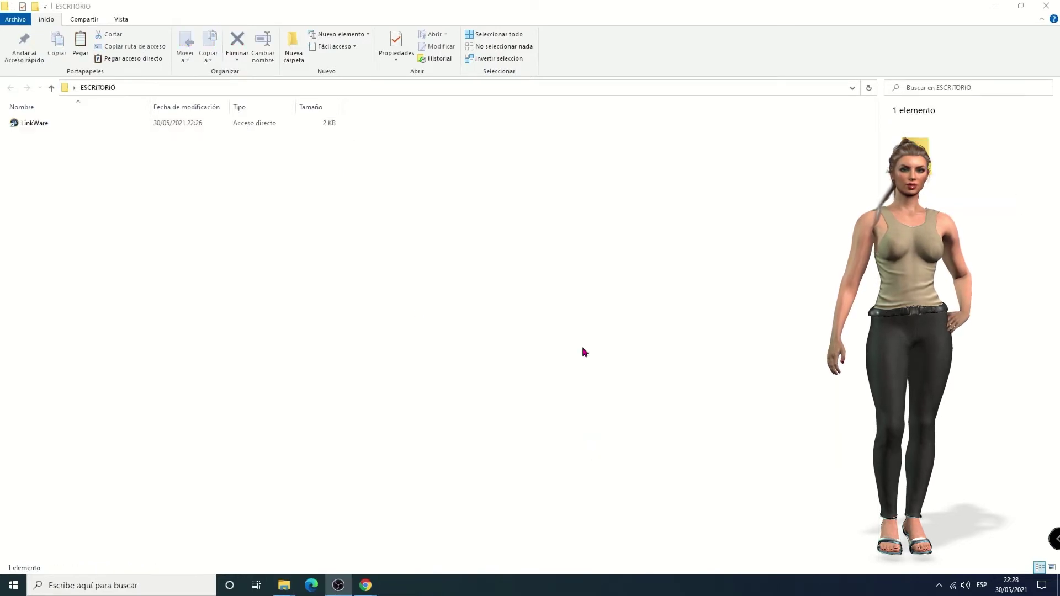
- Launch LinkWare PC, accept the Terms of Service, dismiss the LinkWare Live notice, and maximize the window
double_click(28, 123)
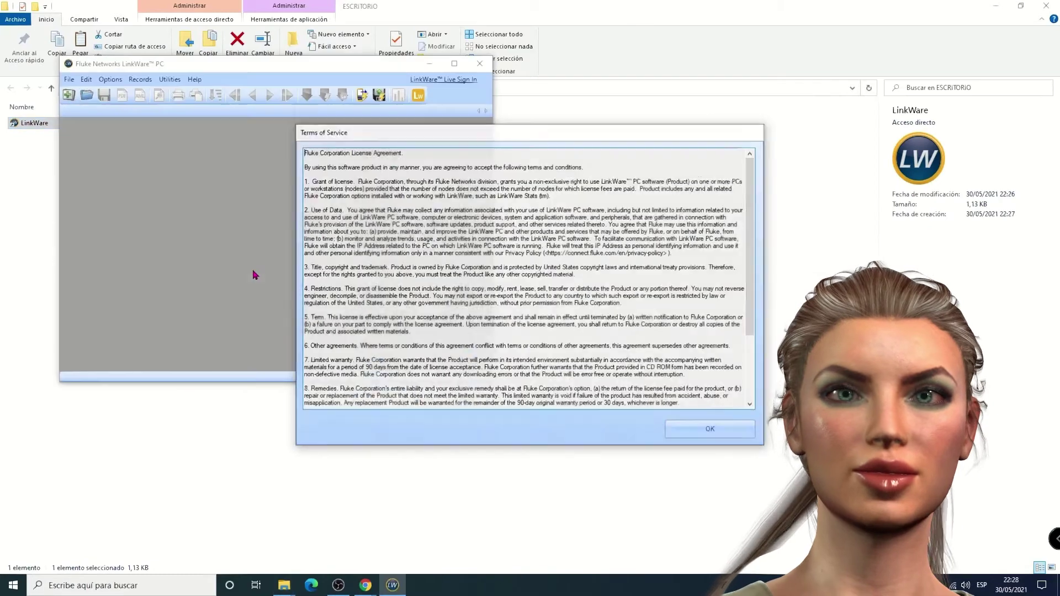
scroll(308, 249, down, 5)
click(678, 428)
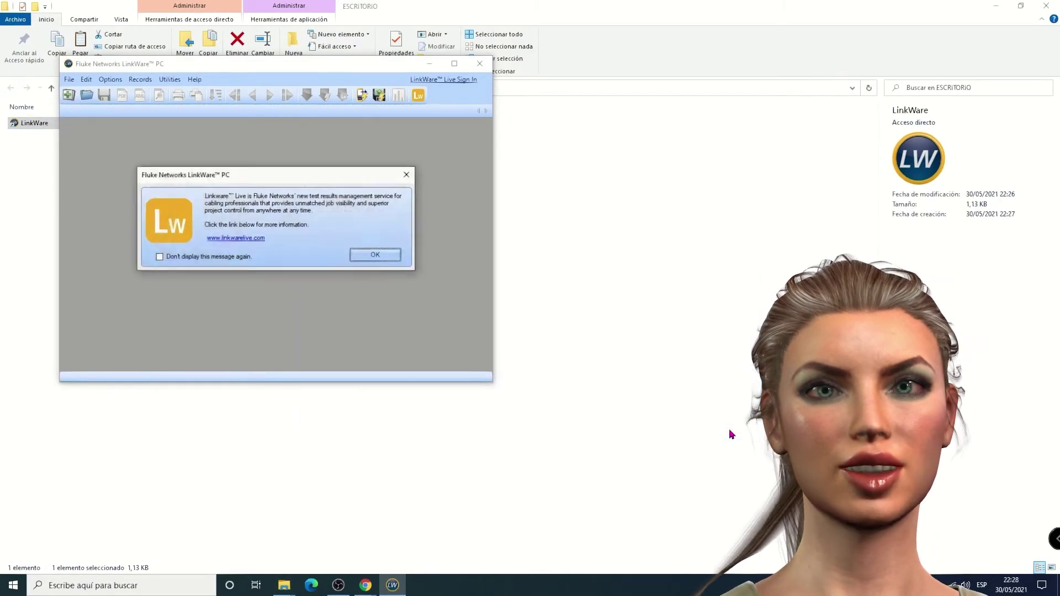
click(372, 254)
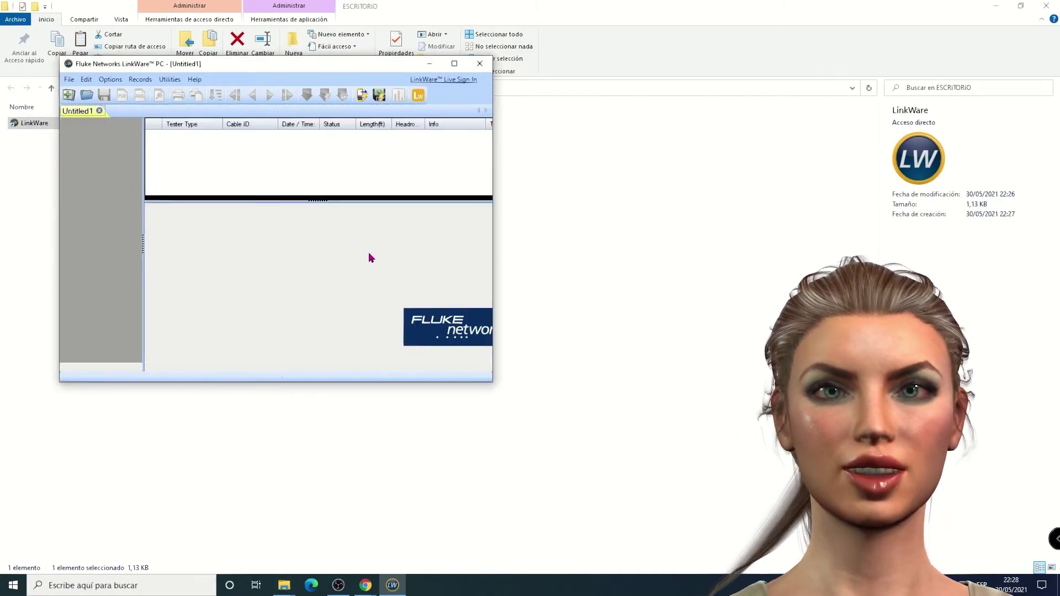
click(454, 64)
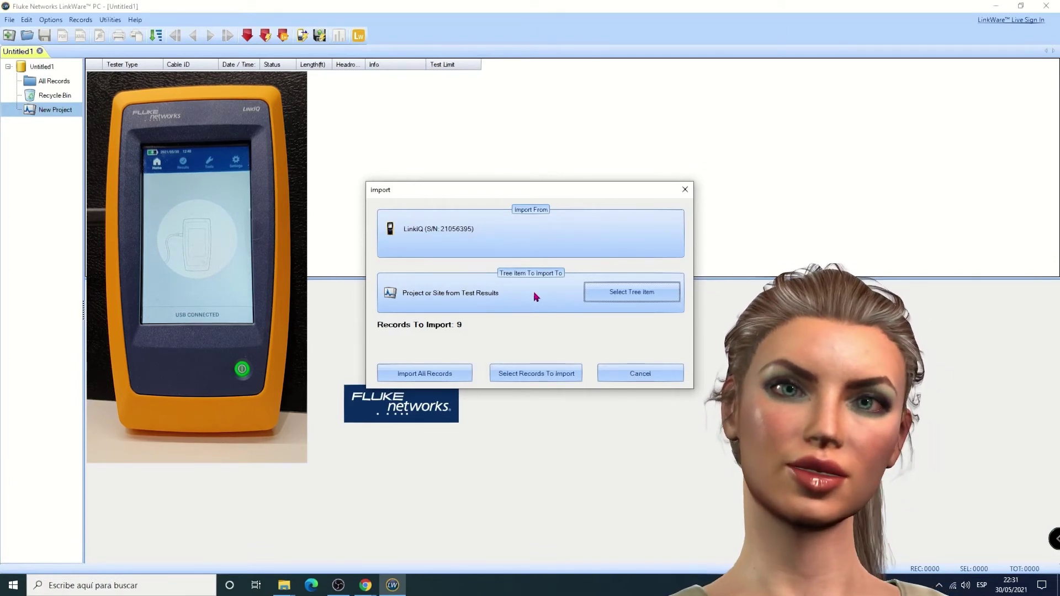
- Import all 9 LinkIQ records from the connected tester into Untitled1
click(458, 375)
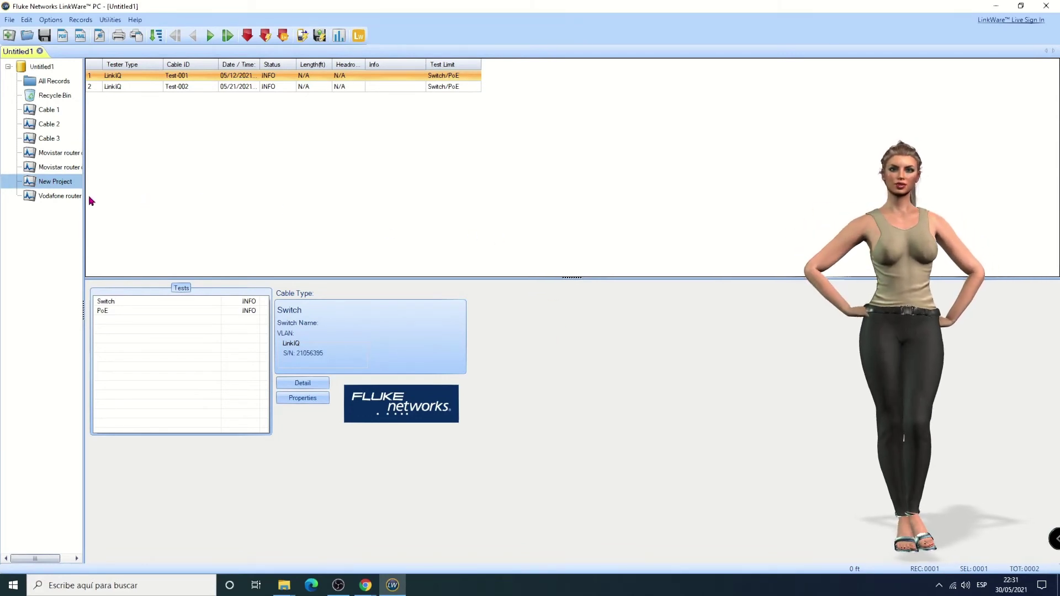
- Widen the project list and review Vodafone router's Test-004 details, including PoE results and test information
drag(84, 196, 154, 196)
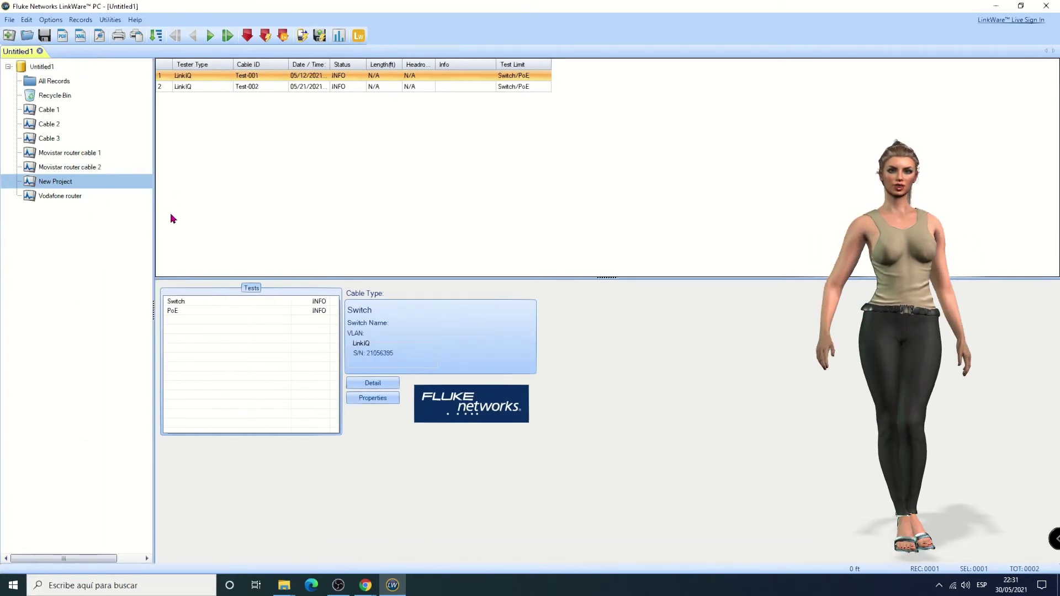
click(63, 196)
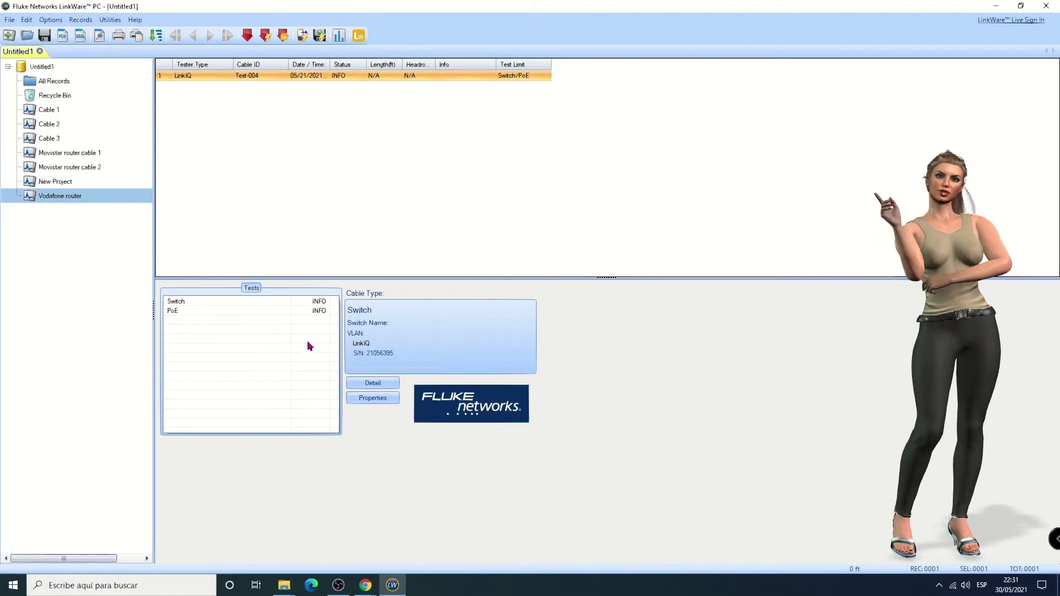
click(369, 384)
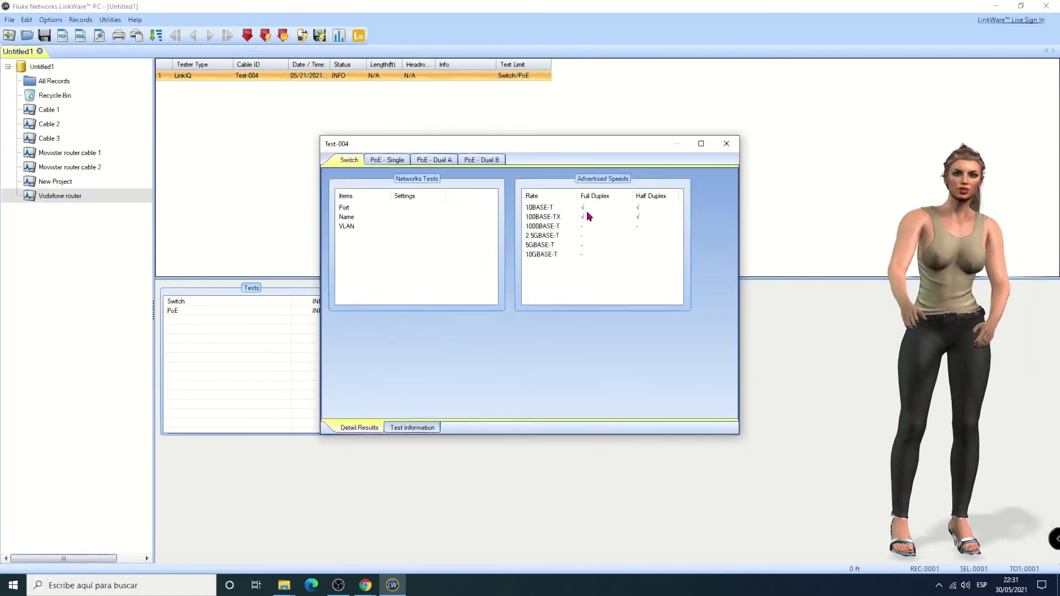
click(392, 160)
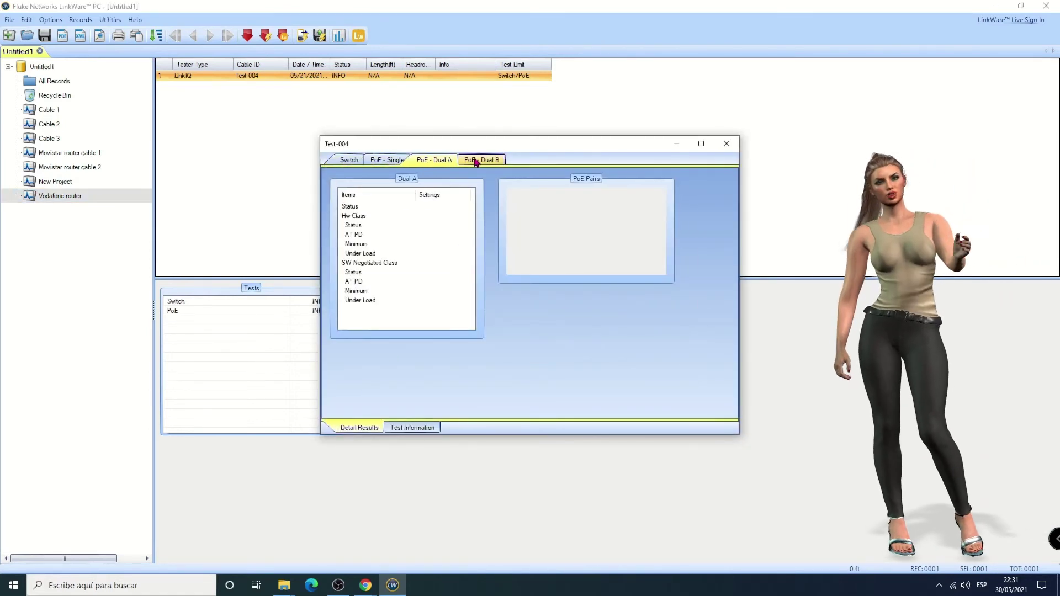
click(341, 160)
click(409, 428)
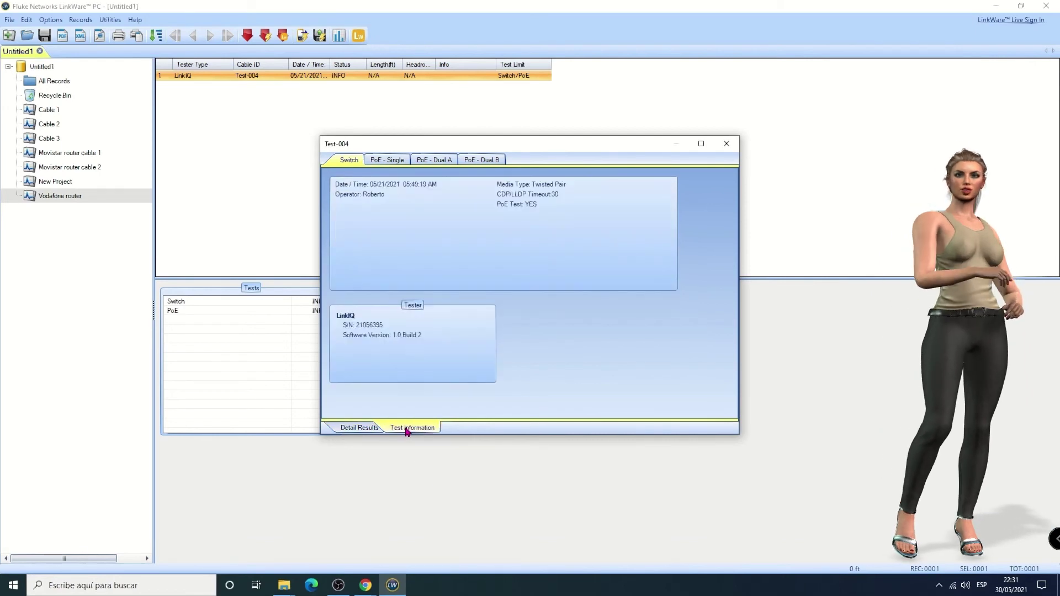
click(726, 144)
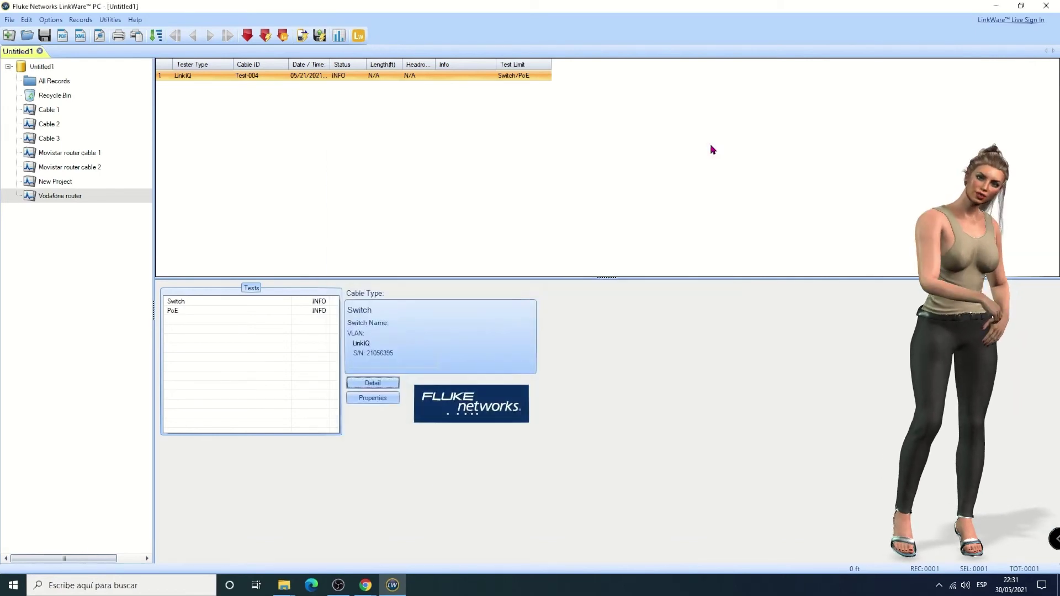
- Review Cable 3's Test-009 wire map, then open the failing Test-008 details for Cable 2
click(46, 141)
click(371, 383)
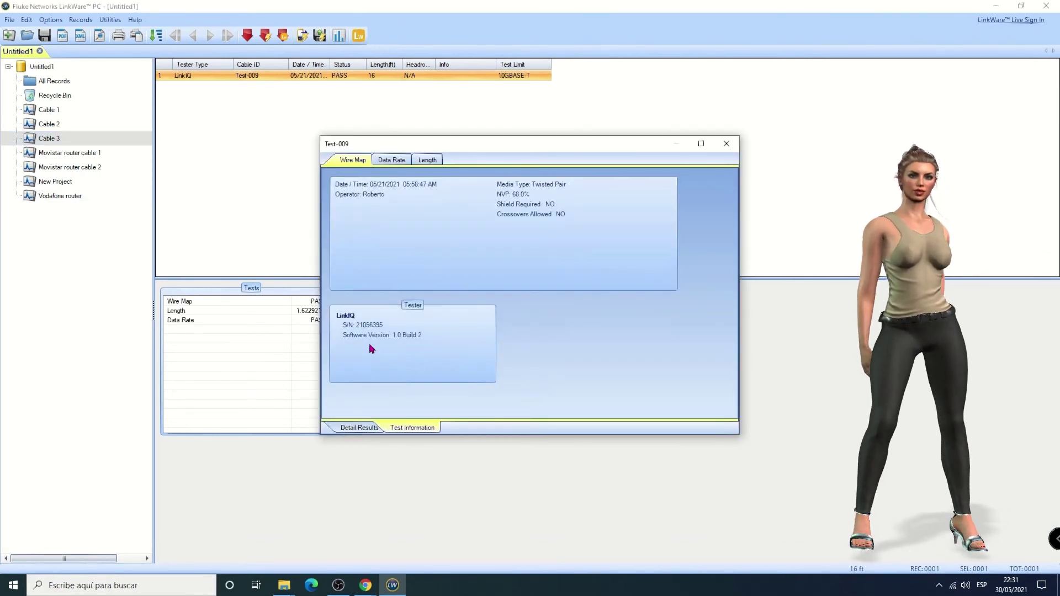
click(363, 426)
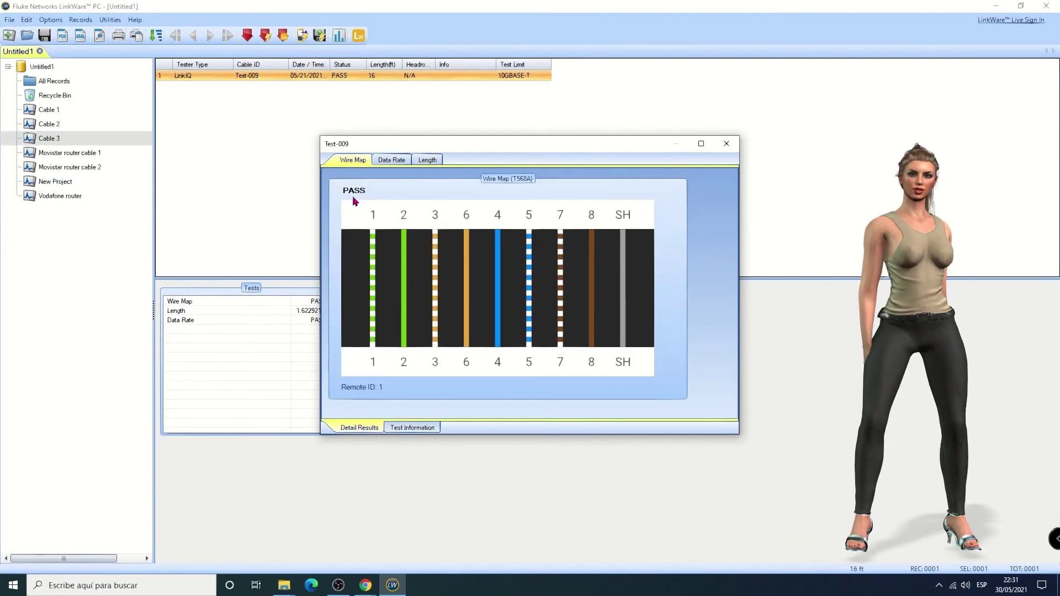
click(726, 143)
click(58, 124)
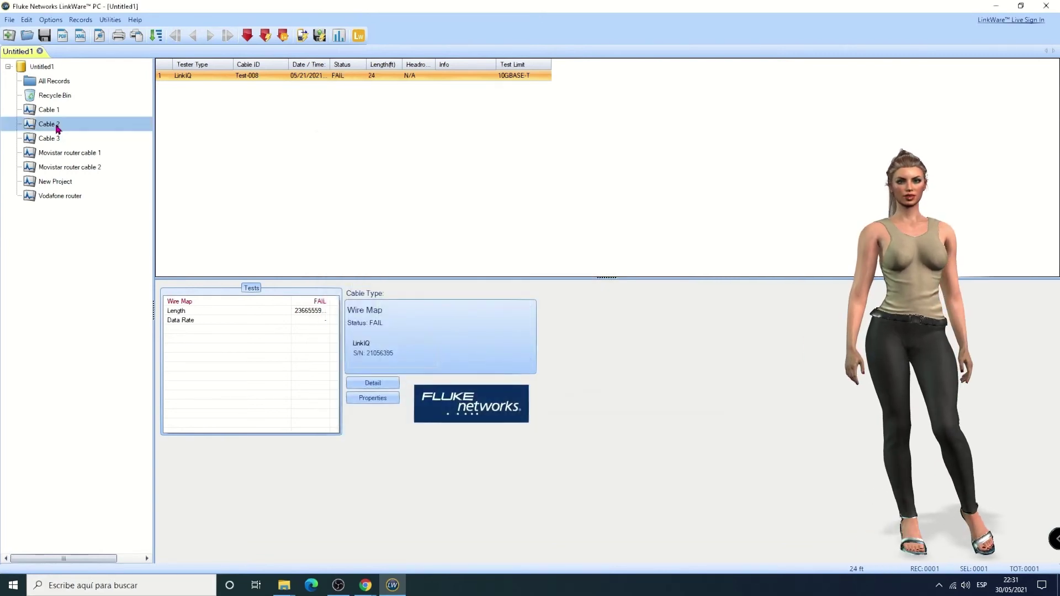
click(369, 383)
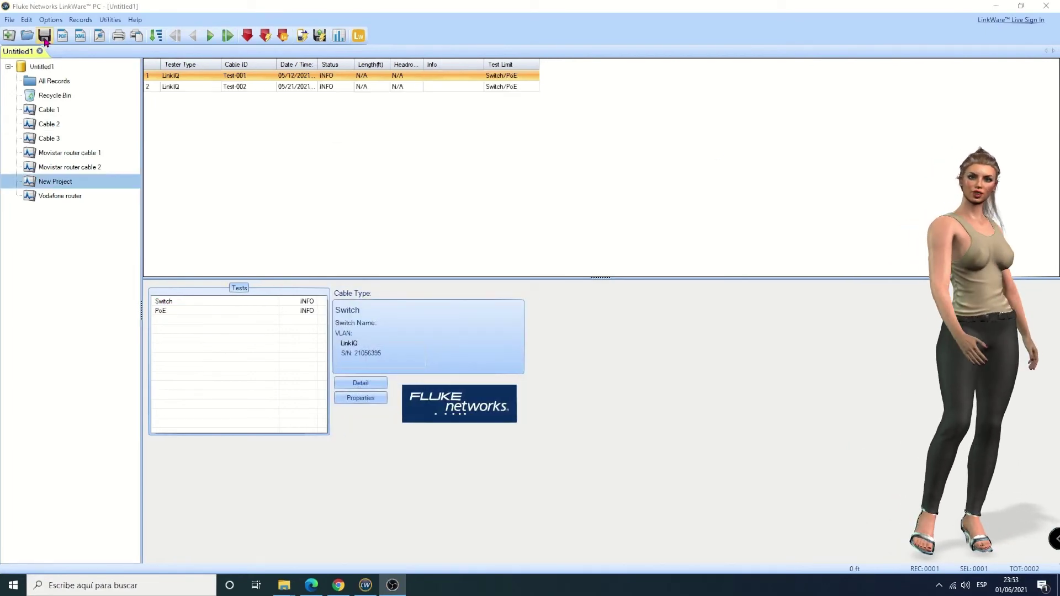
- Save the imported LinkIQ records as database file LinkIQ_REV2.flw in the LinkWare Files folder
click(44, 37)
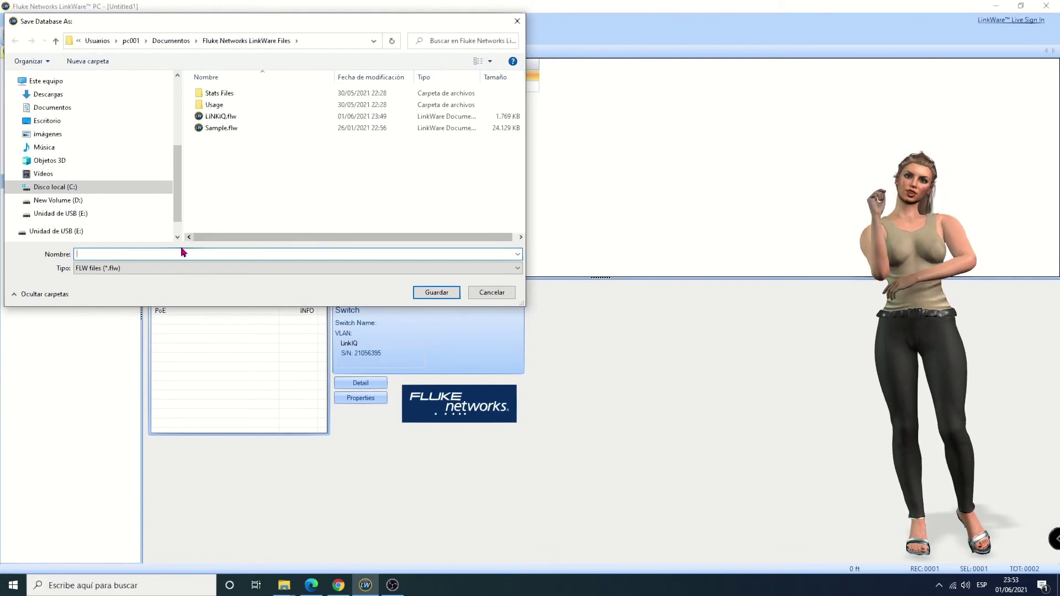
text(Li)
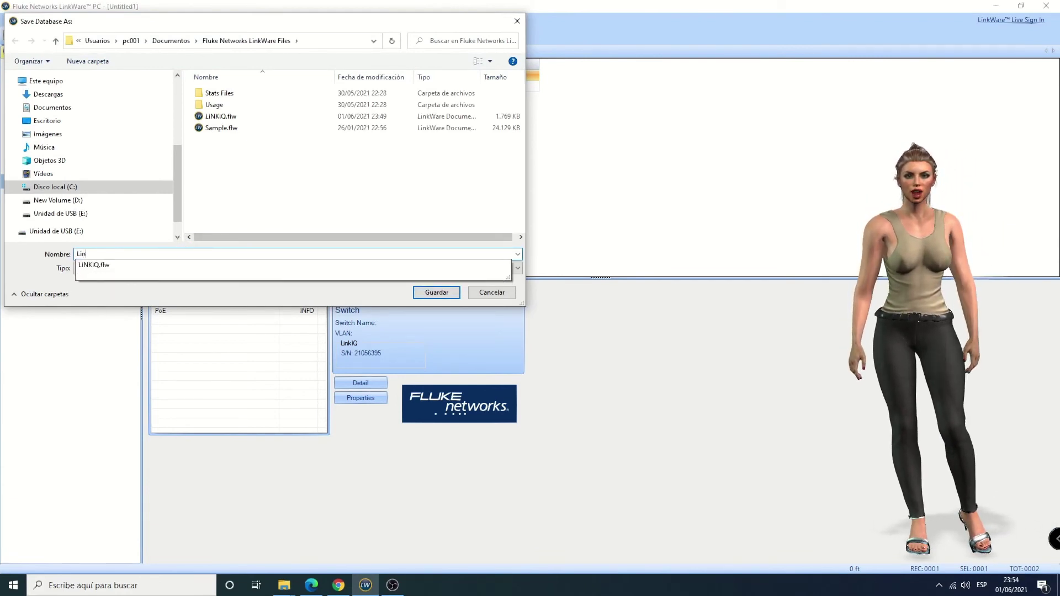
text(n)
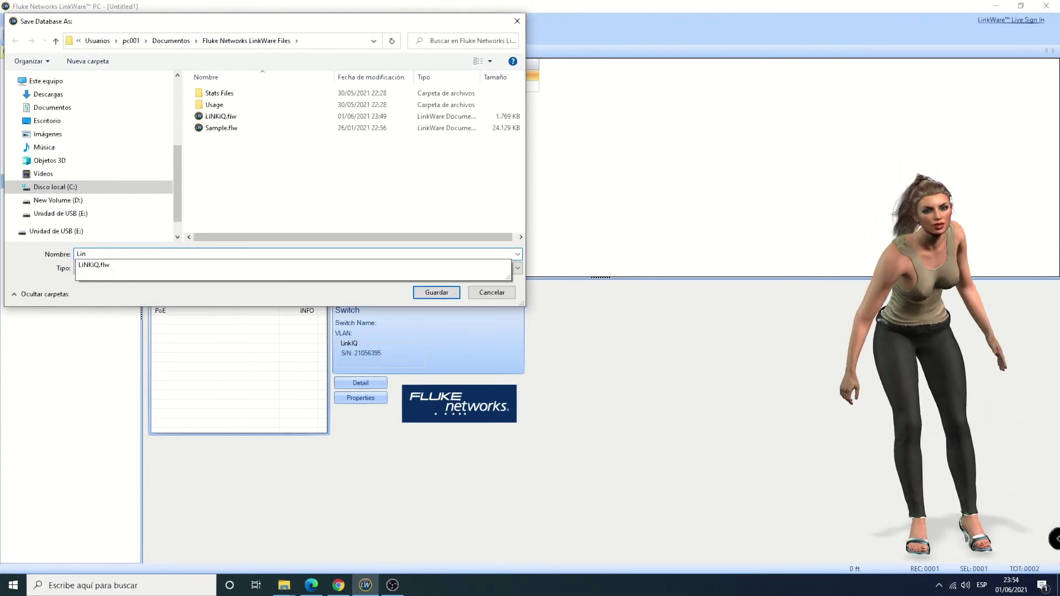
text(kIQ)
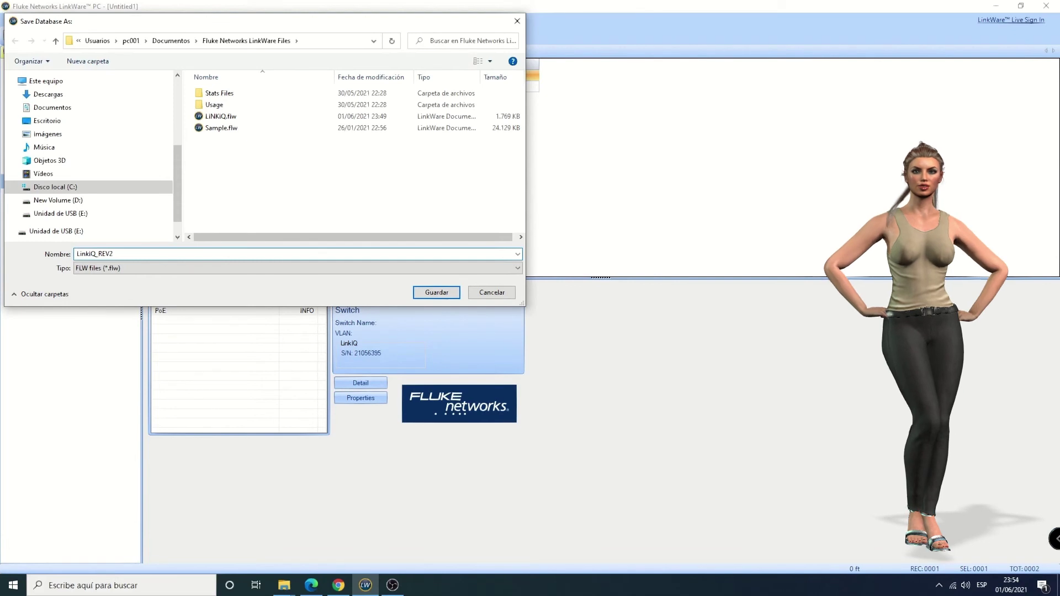
click(431, 294)
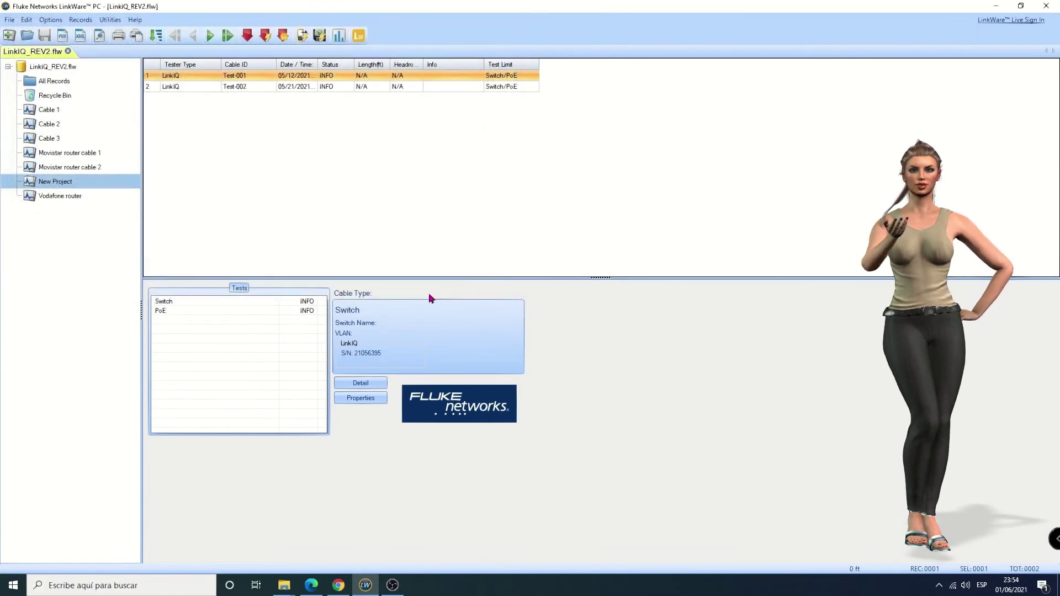